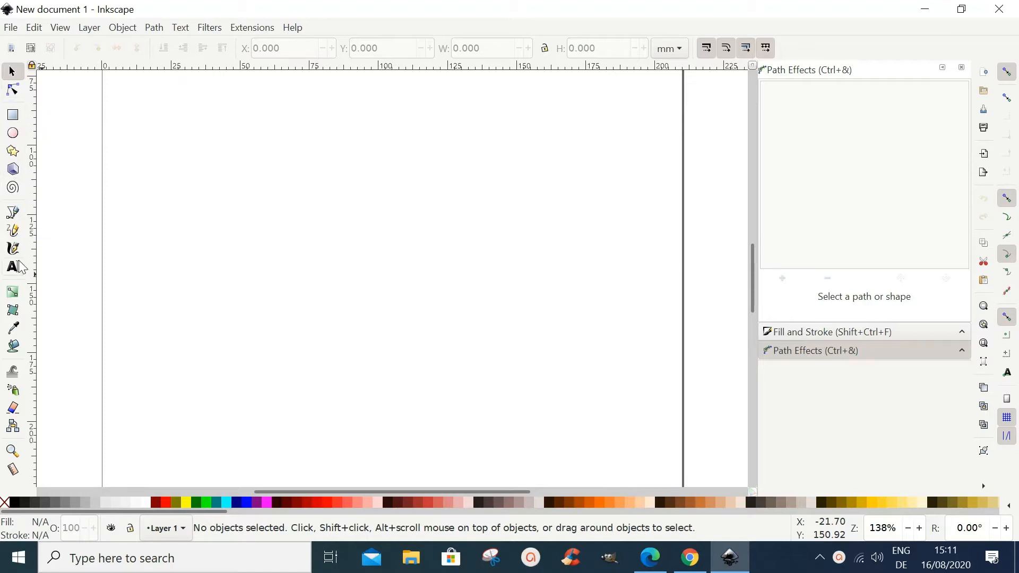
- Draw a closed four-sided shape about 119 mm wide and 43 mm high from straight line segments mid-page
{"action": "left_click", "coordinate": [18, 216]}
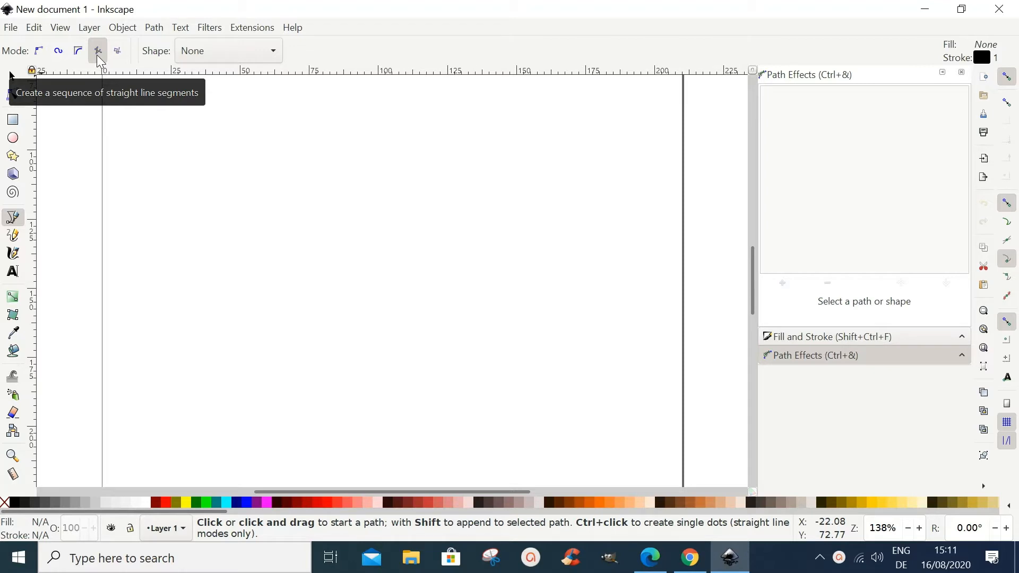
{"action": "left_click", "coordinate": [99, 53]}
{"action": "left_click", "coordinate": [190, 247]}
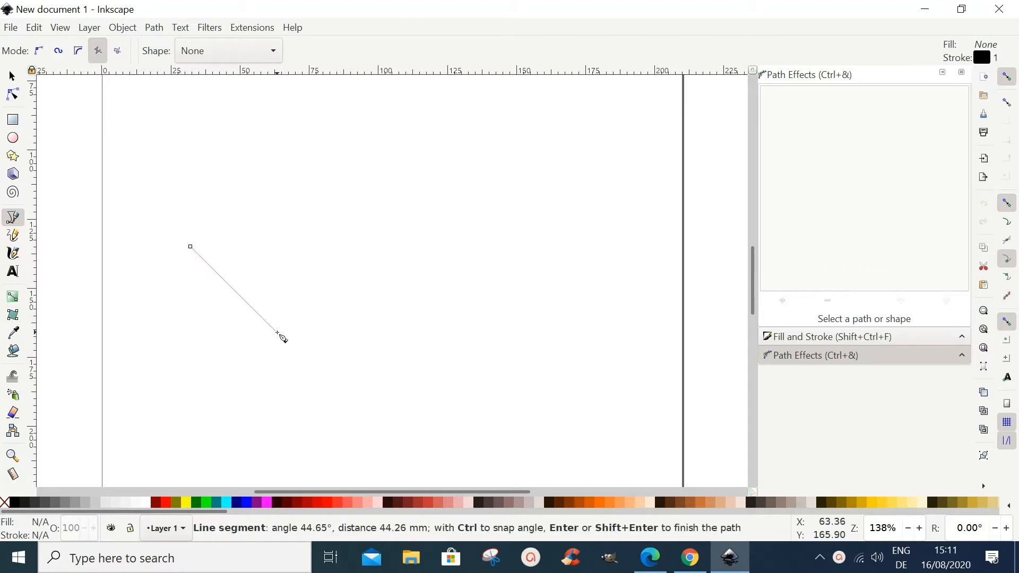
{"action": "left_click", "coordinate": [277, 331]}
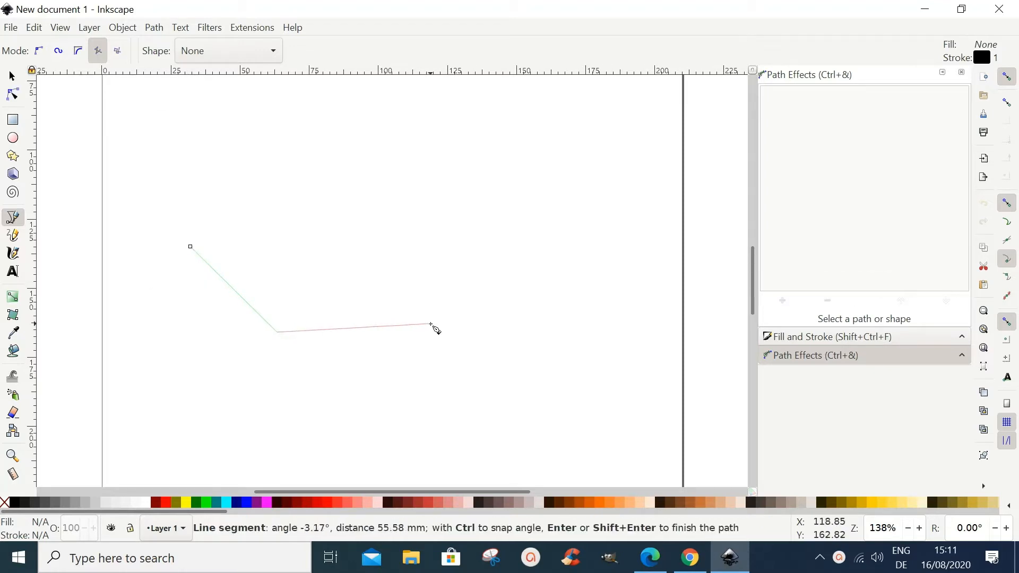
{"action": "left_click", "coordinate": [435, 325]}
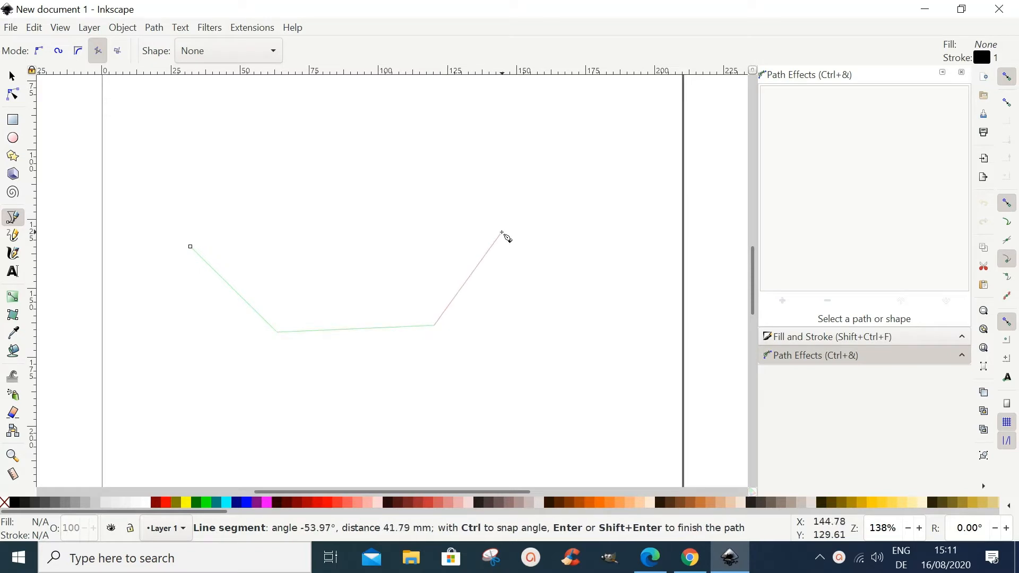
{"action": "left_click", "coordinate": [517, 216]}
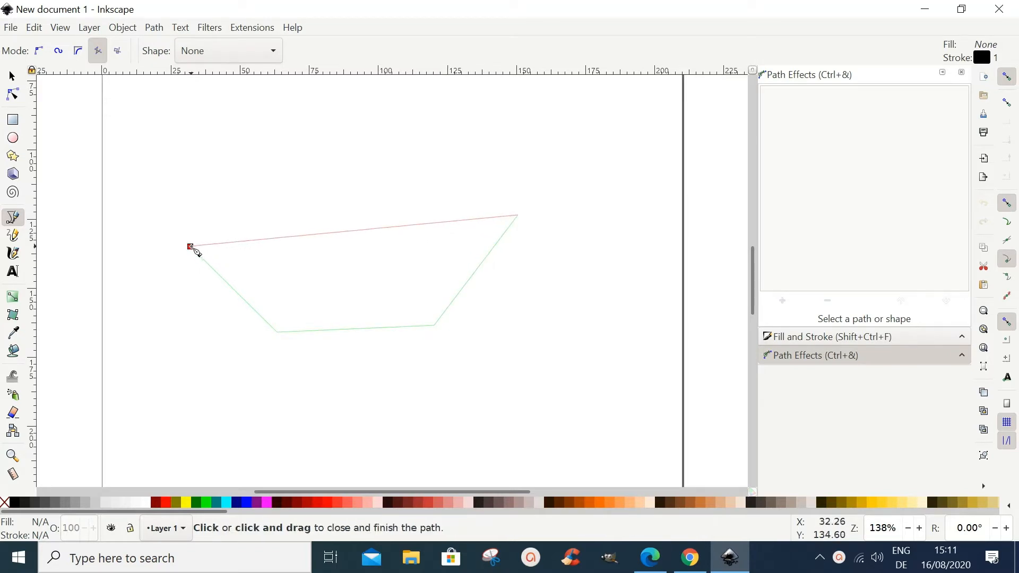
{"action": "left_click", "coordinate": [190, 247]}
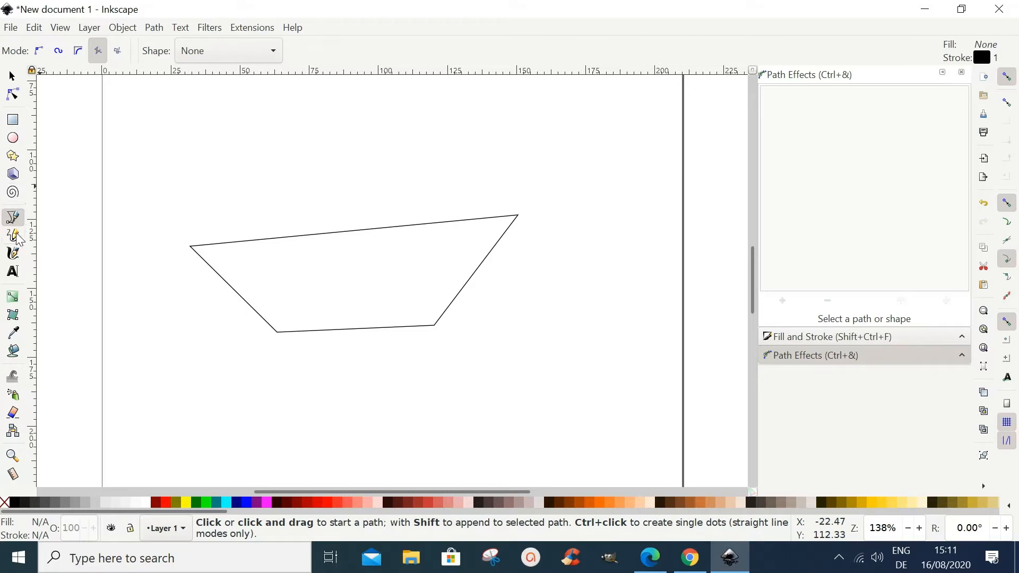
- Draw an open four-node Bezier wave about 125 mm wide and 25 mm high above the four-sided shape
{"action": "left_click", "coordinate": [40, 52]}
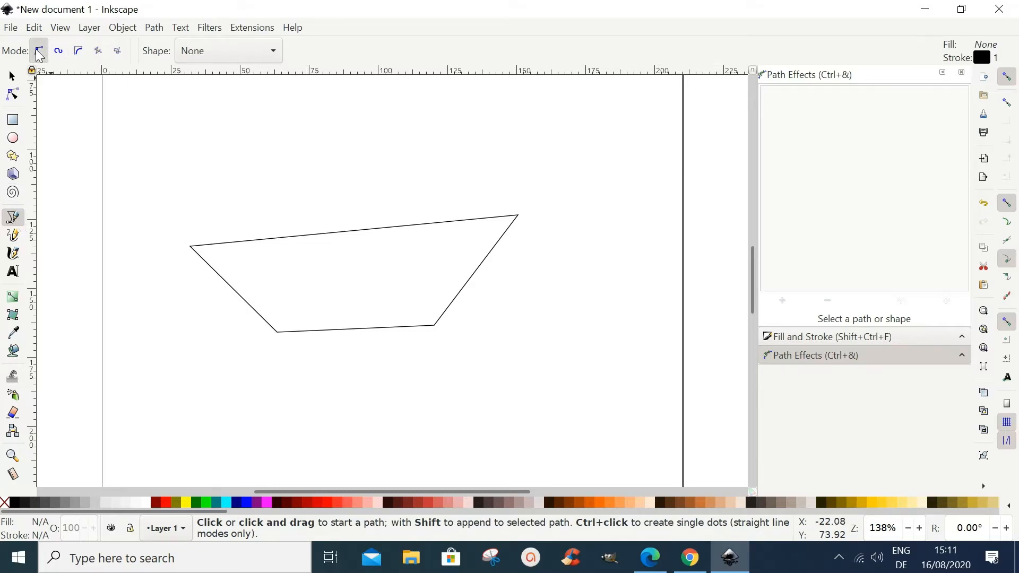
{"action": "left_click_drag", "start_coordinate": [173, 116], "coordinate": [174, 188]}
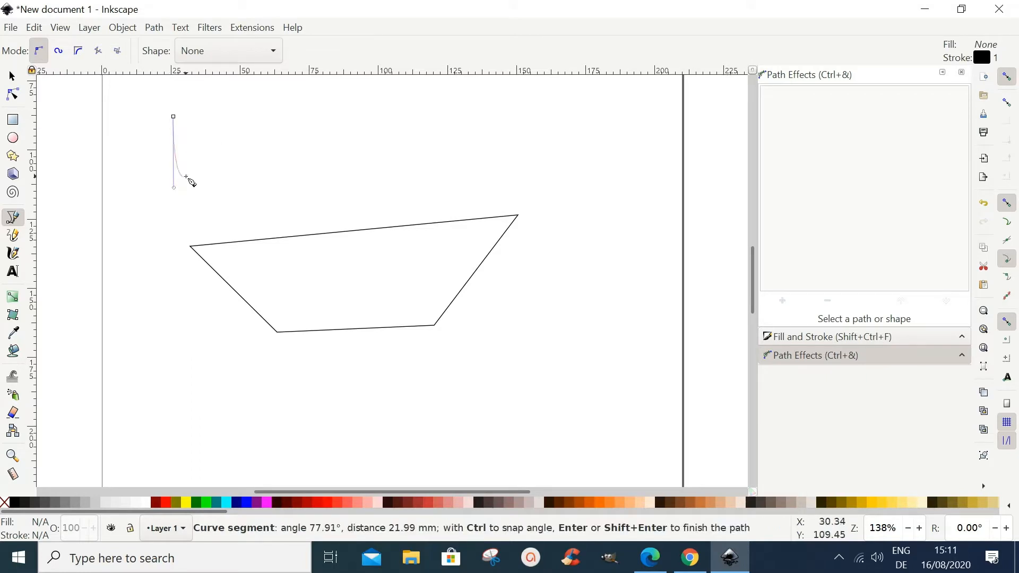
{"action": "left_click_drag", "start_coordinate": [257, 116], "coordinate": [260, 187]}
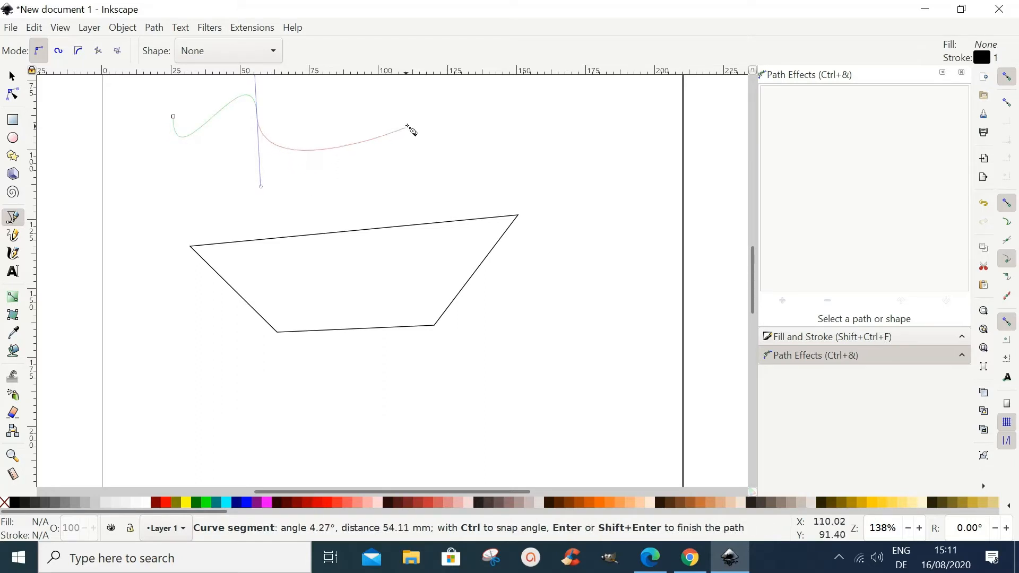
{"action": "left_click_drag", "start_coordinate": [412, 97], "coordinate": [405, 180]}
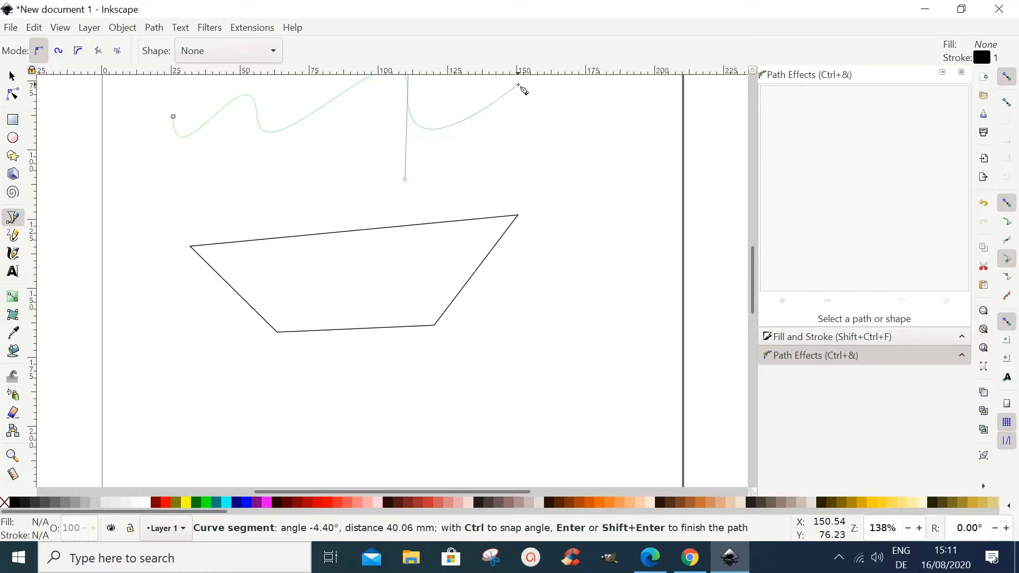
{"action": "double_click", "coordinate": [518, 85]}
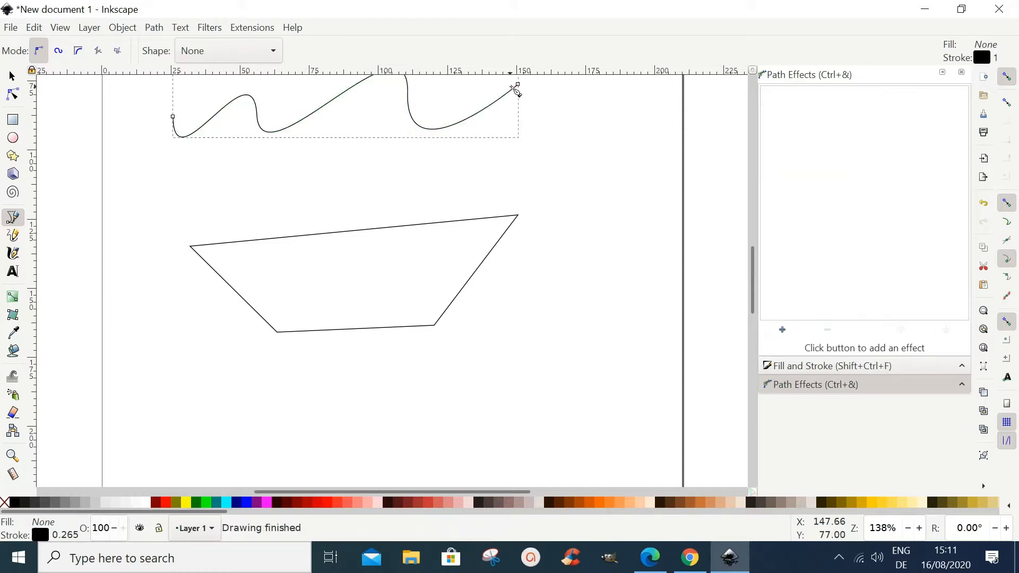
- Move the wavy path down and right to about X 39.8 mm, Y 86.2 mm, just above the four-sided shape, and deselect everything
{"action": "left_click", "coordinate": [12, 76]}
{"action": "mouse_move", "coordinate": [314, 113]}
{"action": "left_mouse_down"}
{"action": "mouse_move", "coordinate": [329, 257]}
{"action": "mouse_move", "coordinate": [371, 145]}
{"action": "mouse_move", "coordinate": [358, 153]}
{"action": "left_mouse_up"}
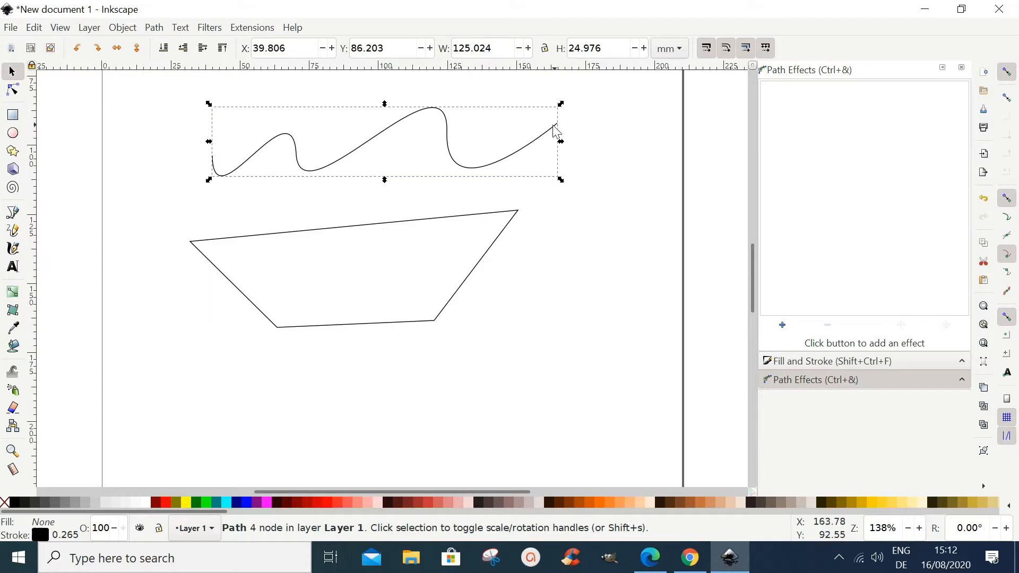
{"action": "left_click", "coordinate": [519, 214]}
{"action": "left_click", "coordinate": [592, 205]}
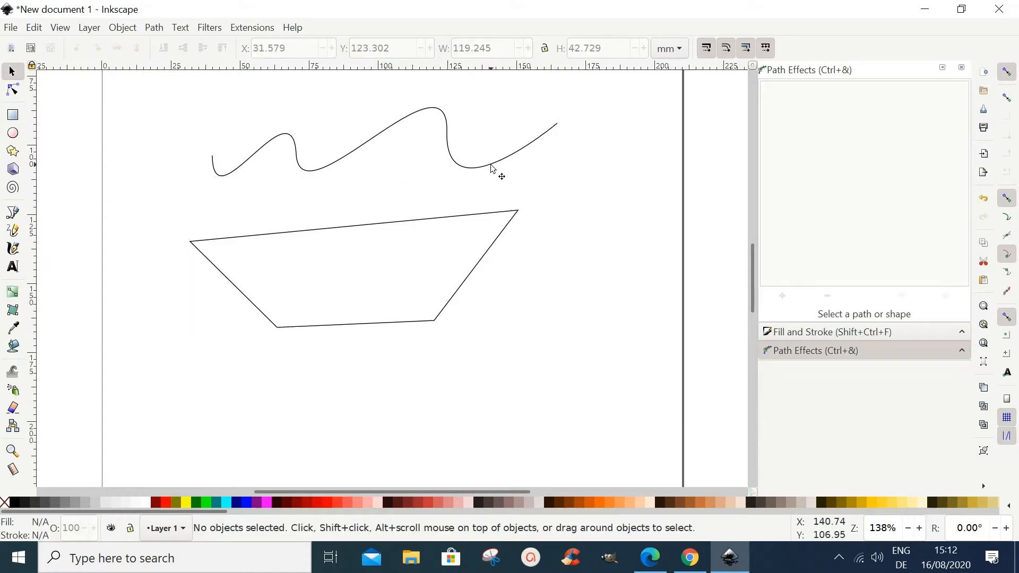
- Duplicate the wavy path and shrink the copy to about 37 x 7 mm, placing it near the page's right edge
{"action": "left_click", "coordinate": [491, 167]}
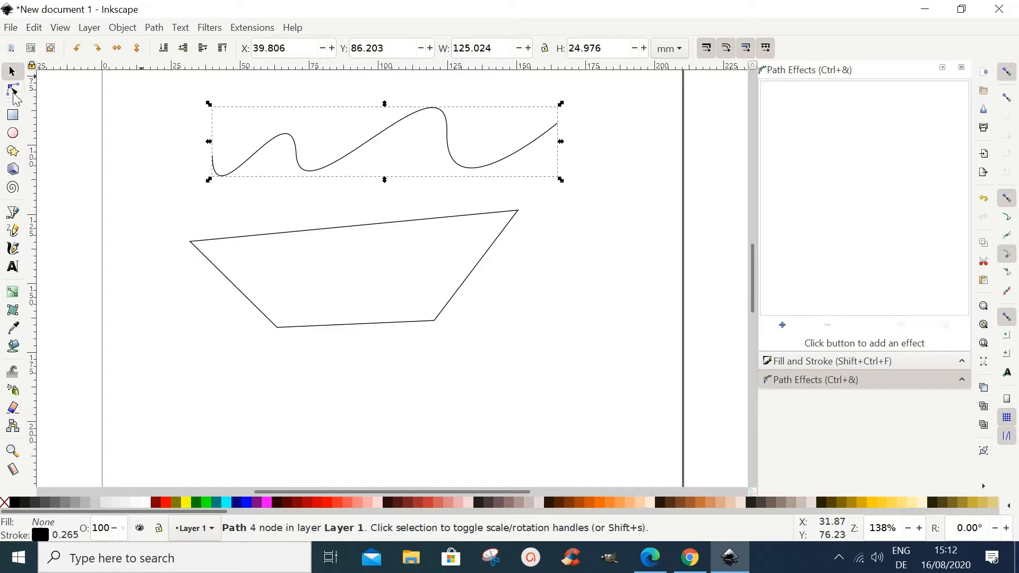
{"action": "right_click", "coordinate": [381, 132]}
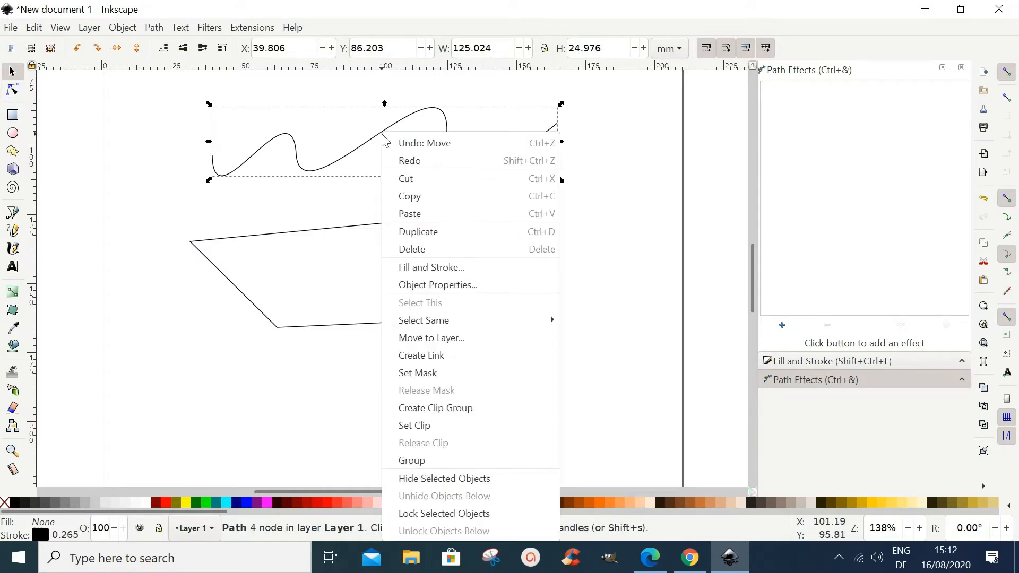
{"action": "left_click", "coordinate": [422, 236]}
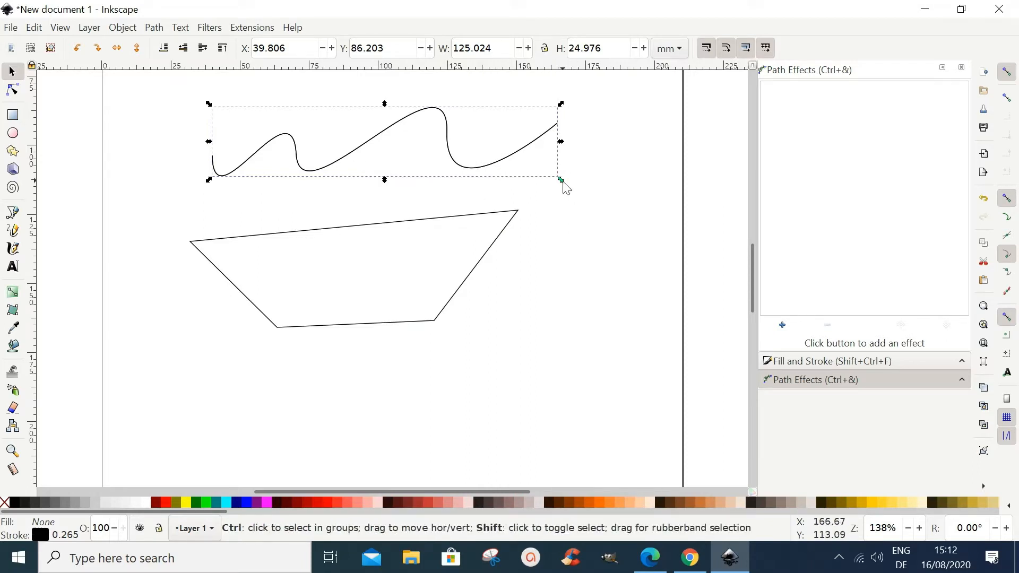
{"action": "left_click_drag", "start_coordinate": [561, 180], "coordinate": [629, 213]}
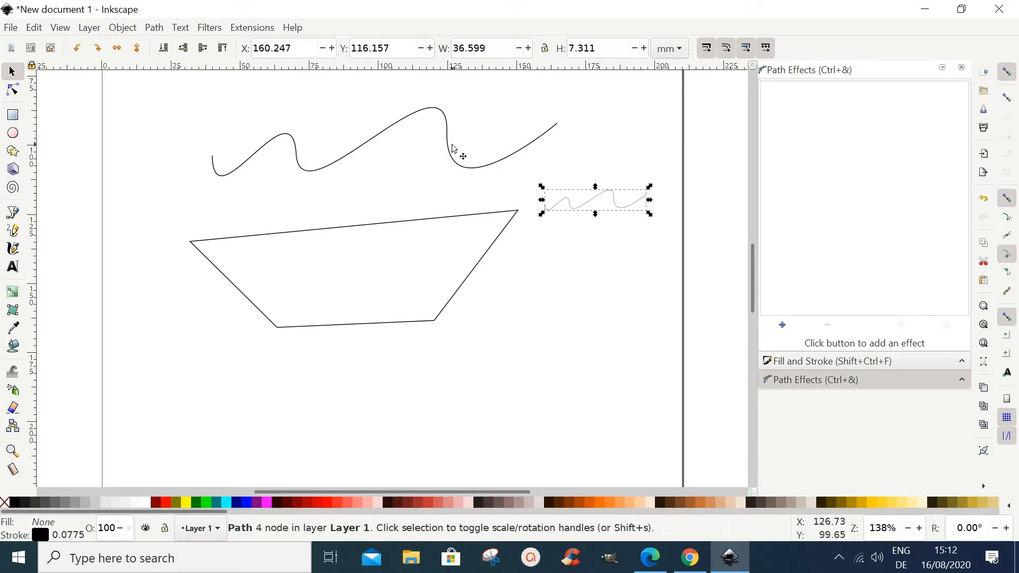
{"action": "left_click_drag", "start_coordinate": [608, 194], "coordinate": [632, 171]}
- Duplicate the four-sided shape, scale the copy to about 42 x 15 mm and place it below the small wave
{"action": "left_click", "coordinate": [411, 323]}
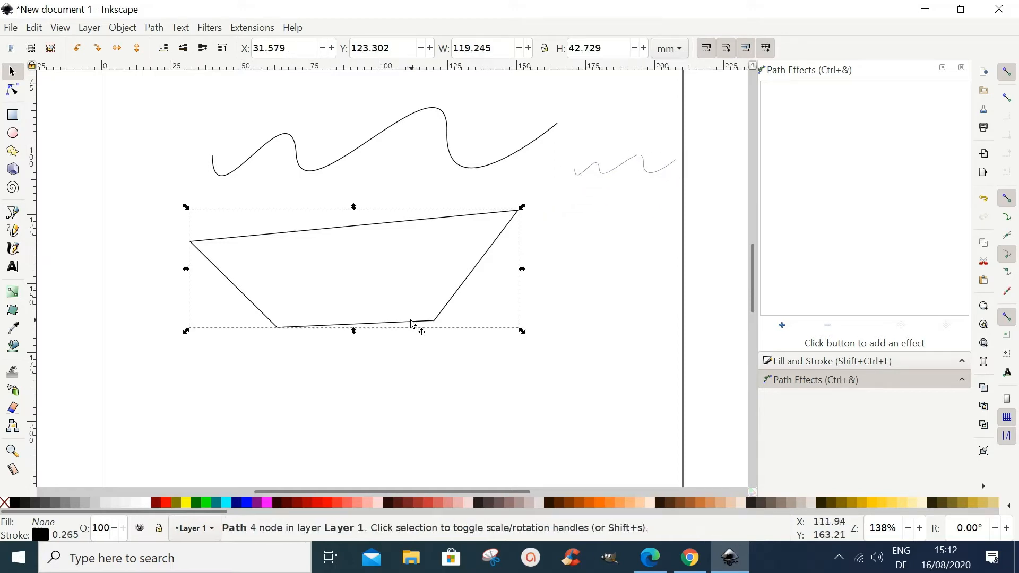
{"action": "right_click", "coordinate": [420, 321]}
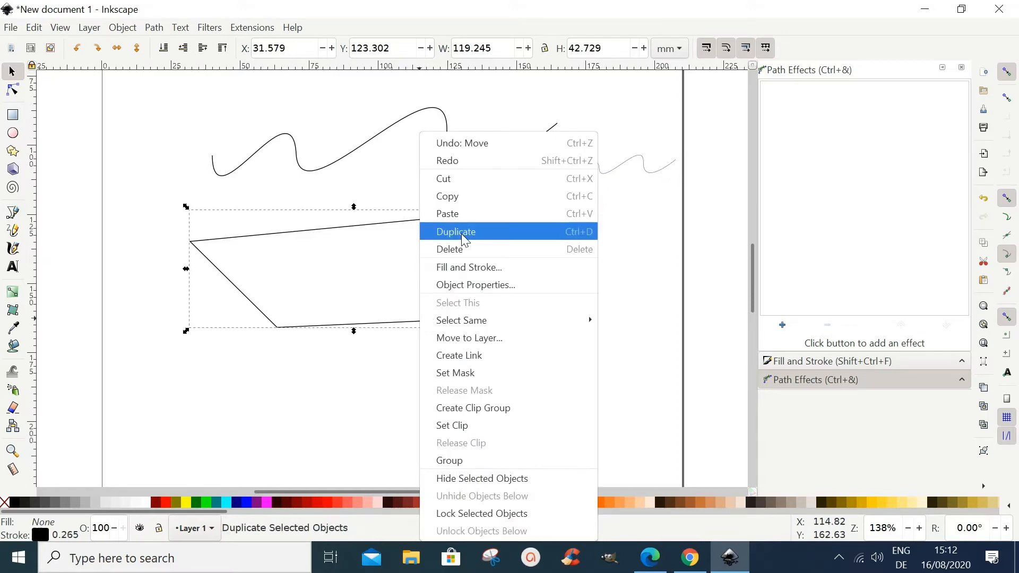
{"action": "left_click", "coordinate": [462, 234]}
{"action": "left_click_drag", "start_coordinate": [466, 294], "coordinate": [591, 297]}
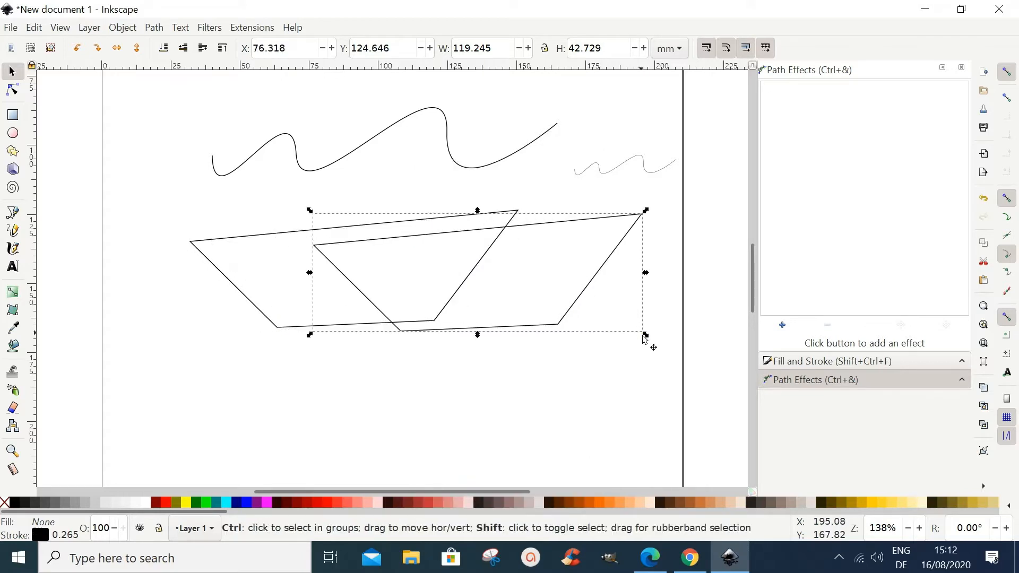
{"action": "left_click_drag", "start_coordinate": [646, 334], "coordinate": [604, 300]}
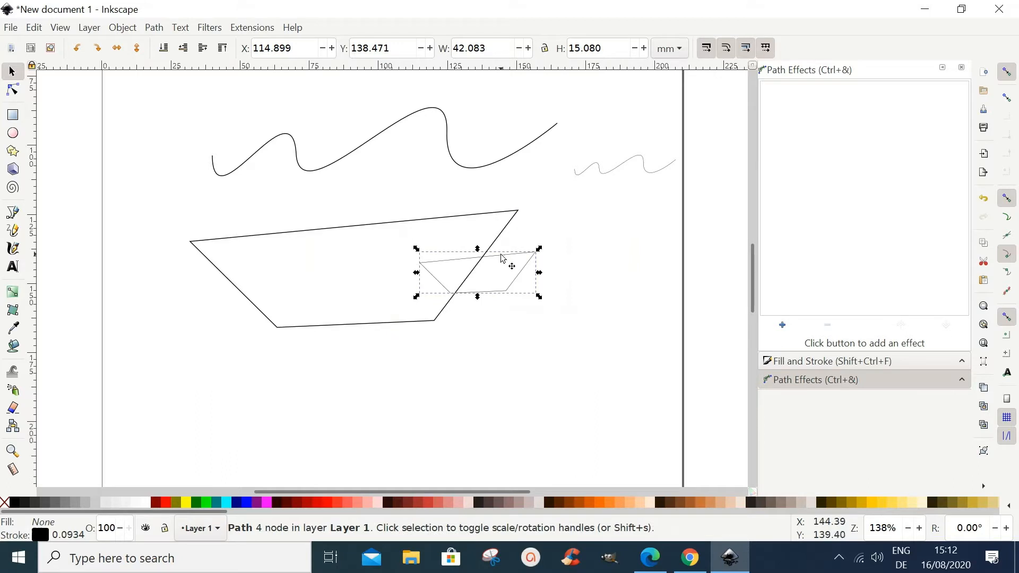
{"action": "left_click_drag", "start_coordinate": [502, 258], "coordinate": [648, 193]}
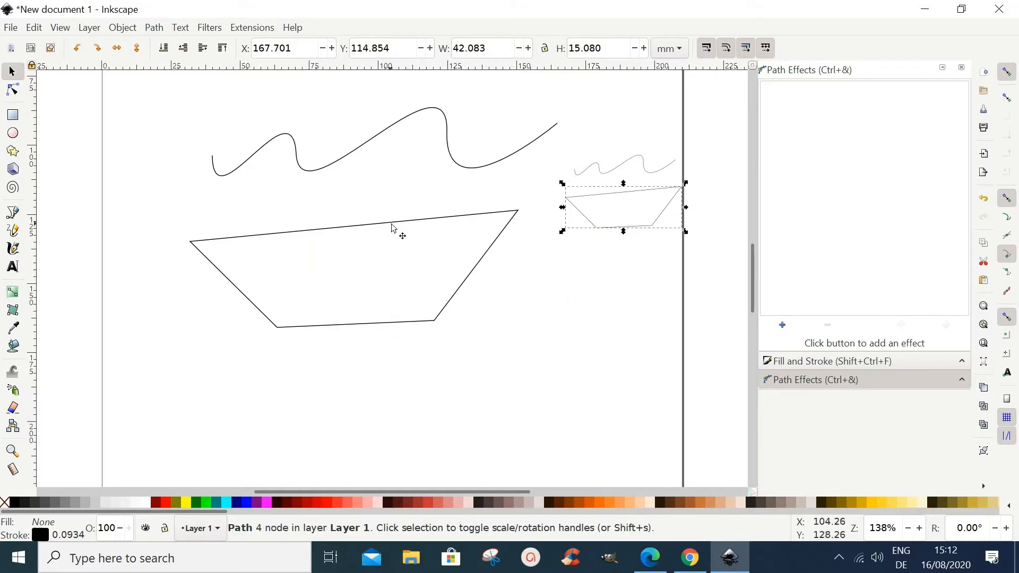
- Move the large four-sided shape and the large wave down and left, with the wave just above the shape
{"action": "left_click_drag", "start_coordinate": [384, 231], "coordinate": [326, 268]}
{"action": "left_click_drag", "start_coordinate": [382, 132], "coordinate": [297, 192]}
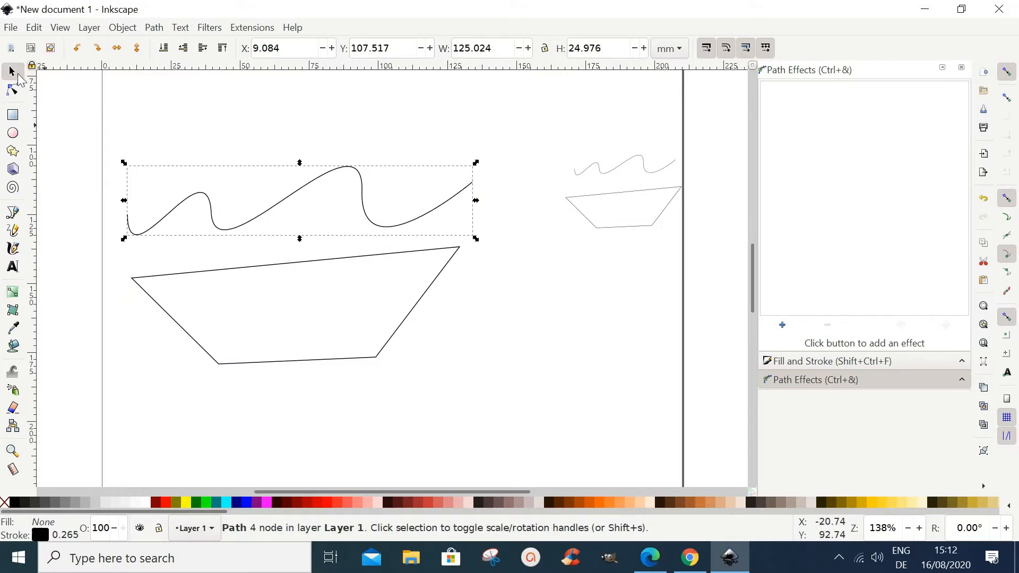
- Try moving the large wave's two end nodes onto the four-sided shape's upper corners, and undo both node moves
{"action": "left_click", "coordinate": [16, 89]}
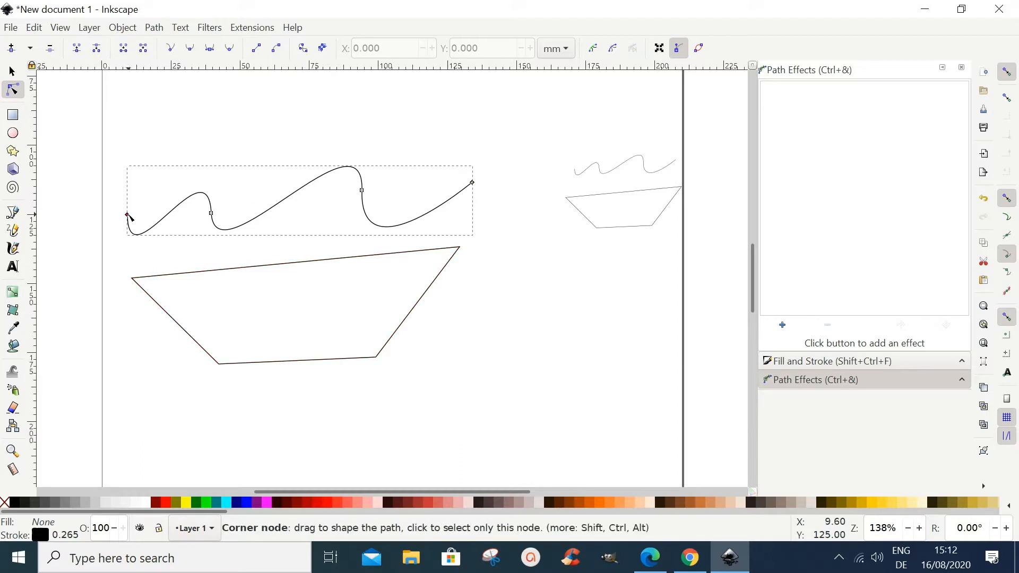
{"action": "left_click_drag", "start_coordinate": [127, 215], "coordinate": [132, 277]}
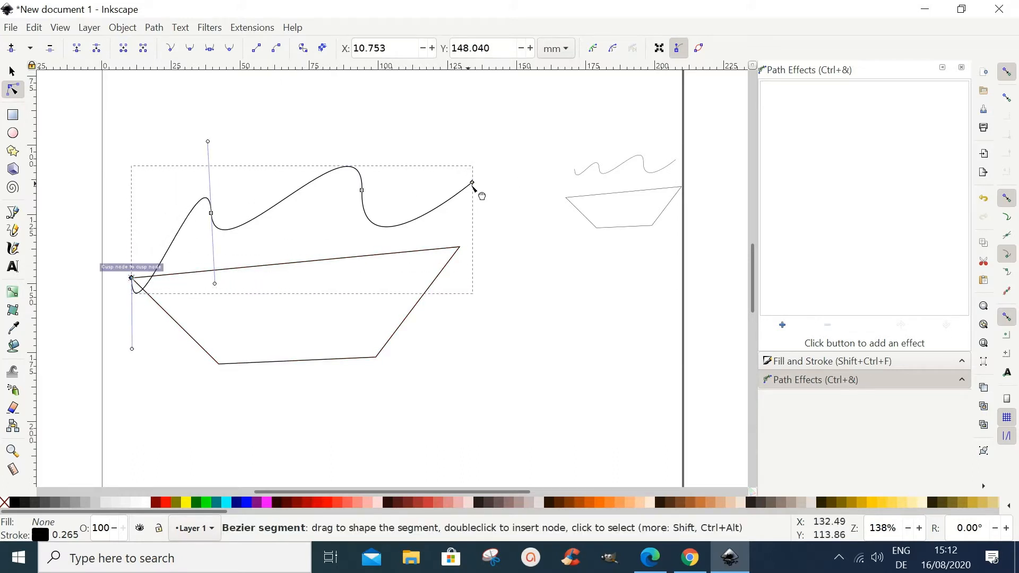
{"action": "left_click_drag", "start_coordinate": [472, 183], "coordinate": [459, 248]}
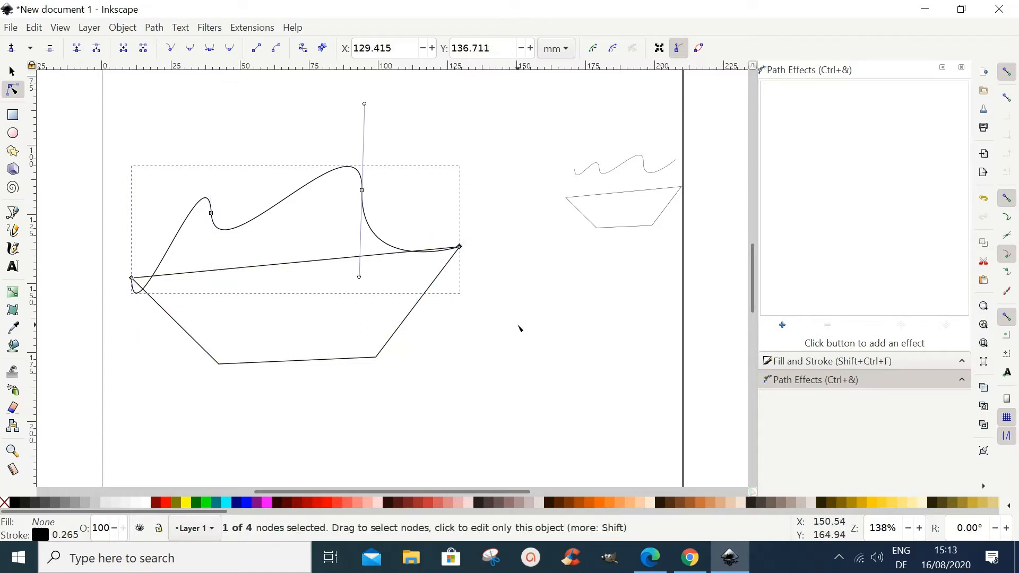
{"action": "left_click", "coordinate": [985, 200]}
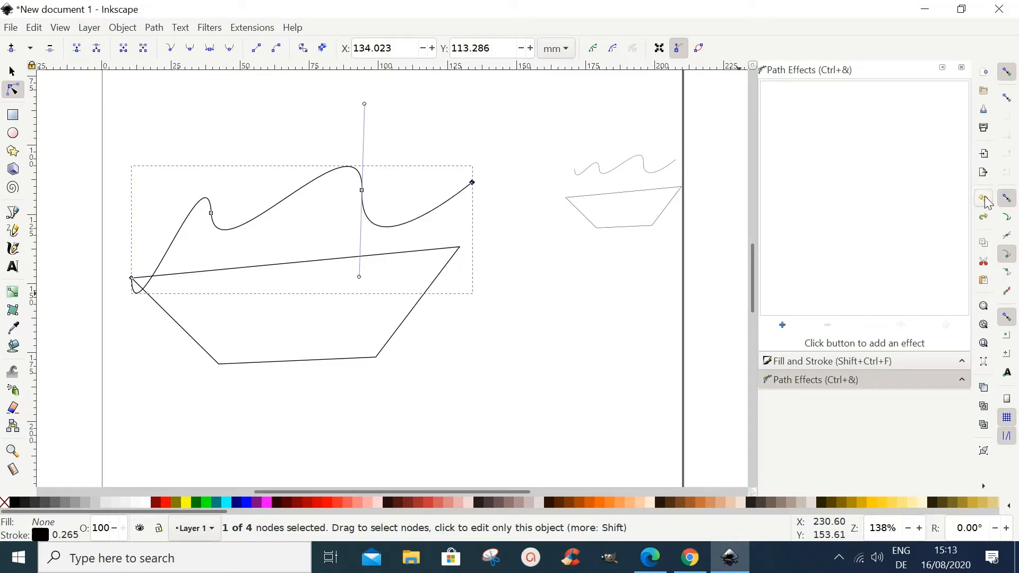
{"action": "left_click", "coordinate": [987, 200]}
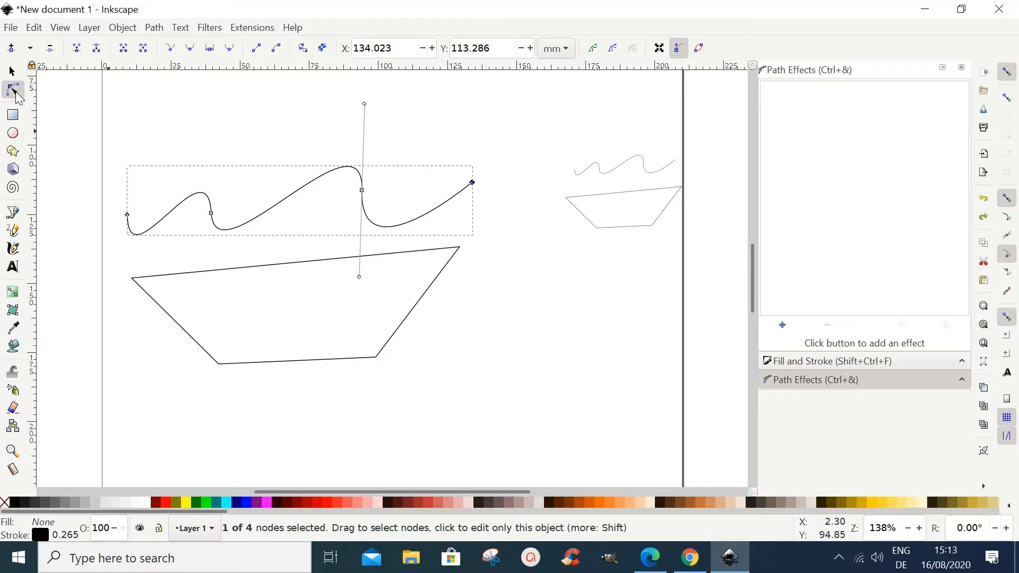
- Snap the large wave's right end to the shape's upper-right corner, and scale the wave proportionally about its centre to about 111.7 mm wide
{"action": "left_click", "coordinate": [11, 71]}
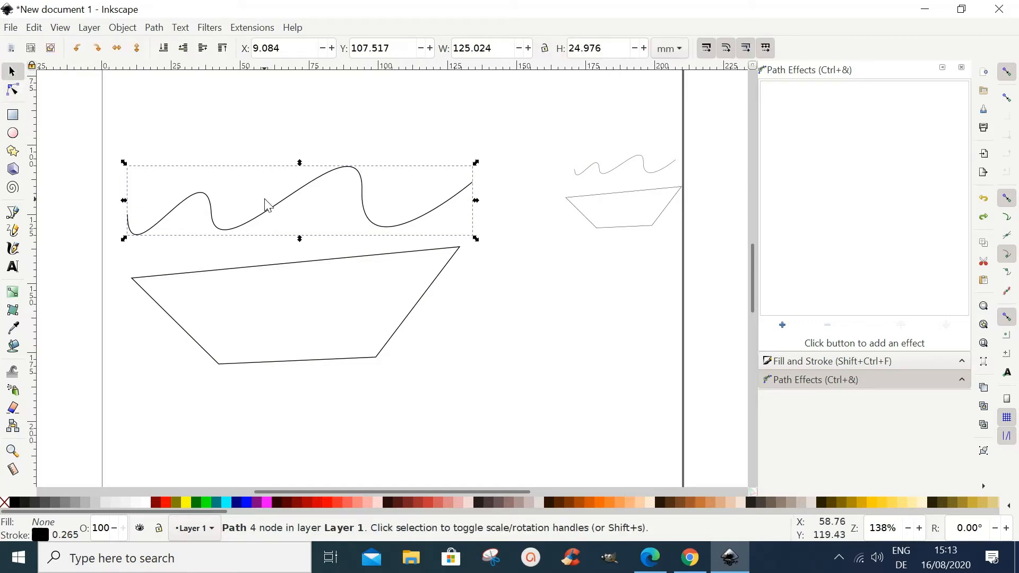
{"action": "left_click_drag", "start_coordinate": [269, 210], "coordinate": [257, 280]}
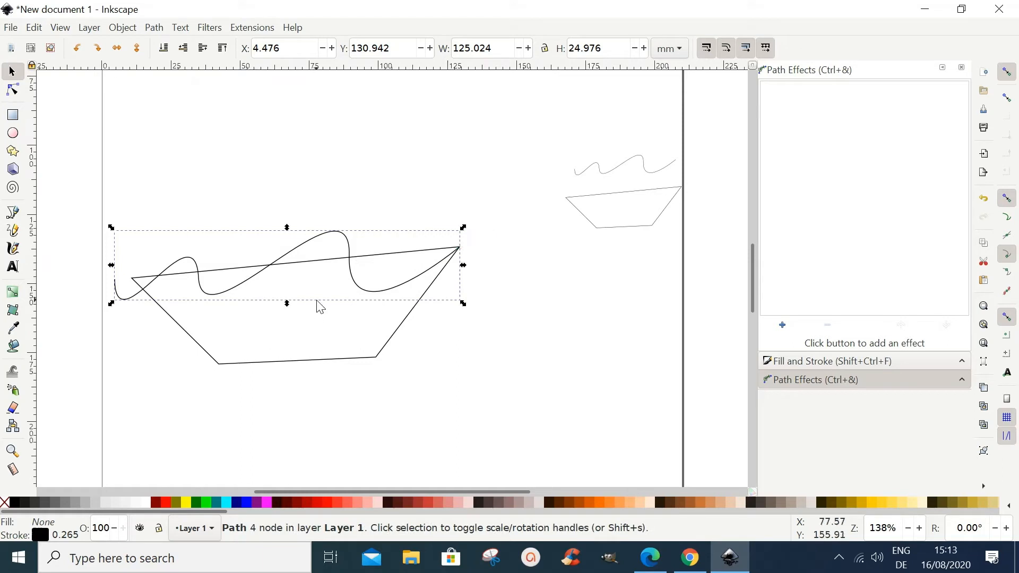
{"action": "key", "text": "shift"}
{"action": "left_click_drag", "start_coordinate": [464, 268], "coordinate": [446, 268]}
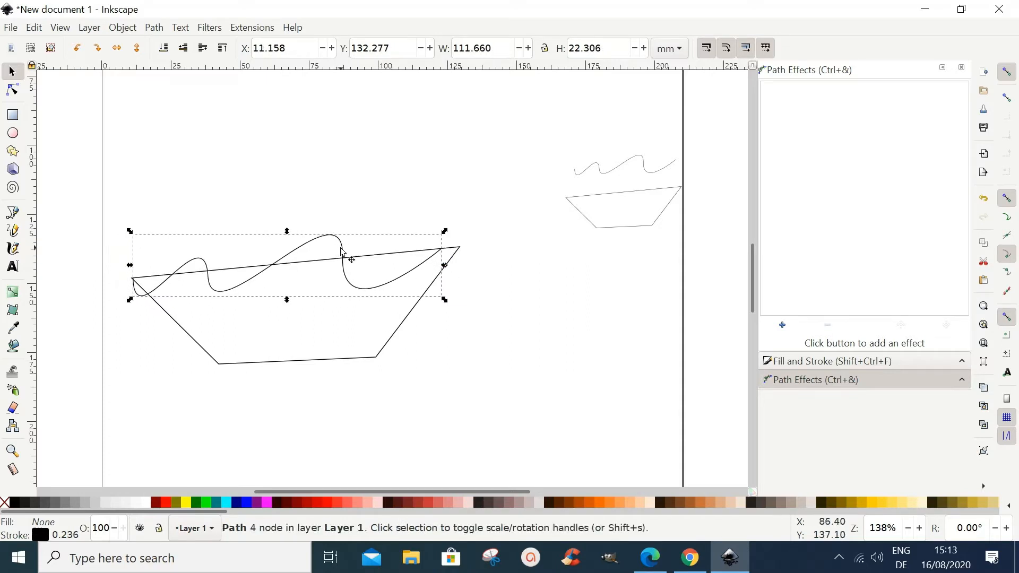
- Try repositioning the scaled wave at the four-sided shape's upper-left corner and above the shape, and undo both moves
{"action": "left_click_drag", "start_coordinate": [341, 248], "coordinate": [349, 256]}
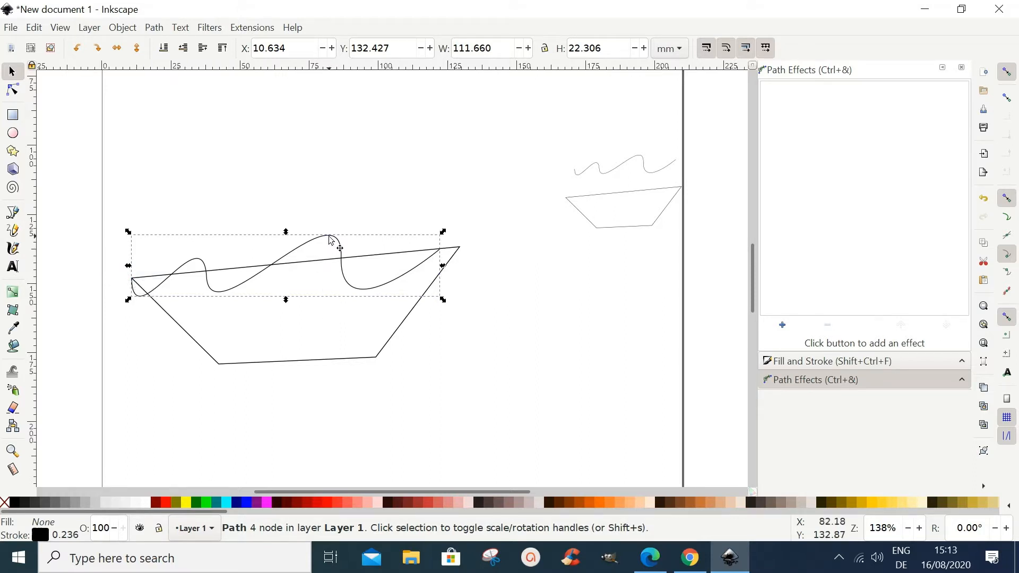
{"action": "mouse_move", "coordinate": [329, 237]}
{"action": "left_mouse_down"}
{"action": "mouse_move", "coordinate": [357, 161]}
{"action": "mouse_move", "coordinate": [349, 153]}
{"action": "left_mouse_up"}
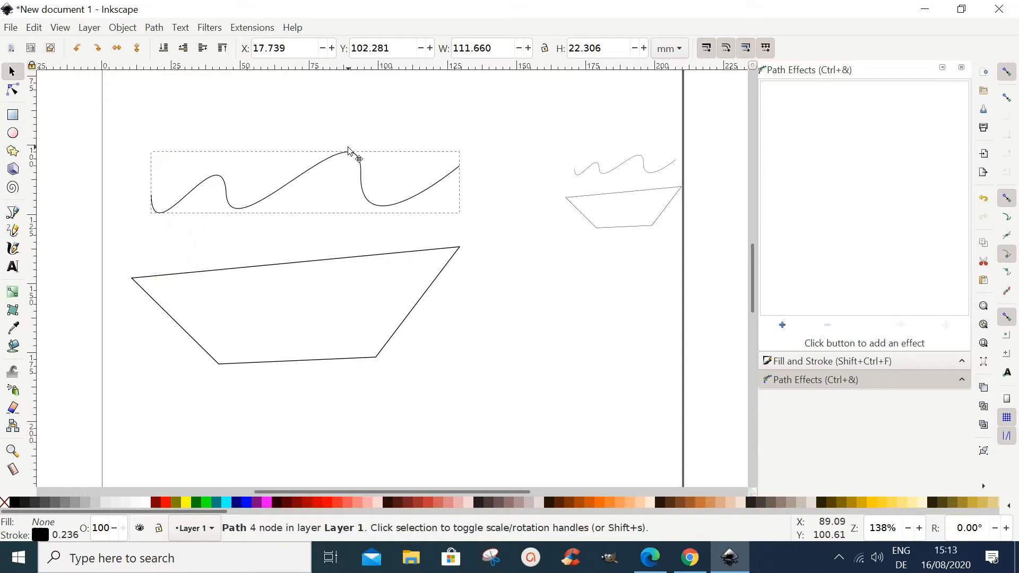
{"action": "left_click", "coordinate": [983, 200]}
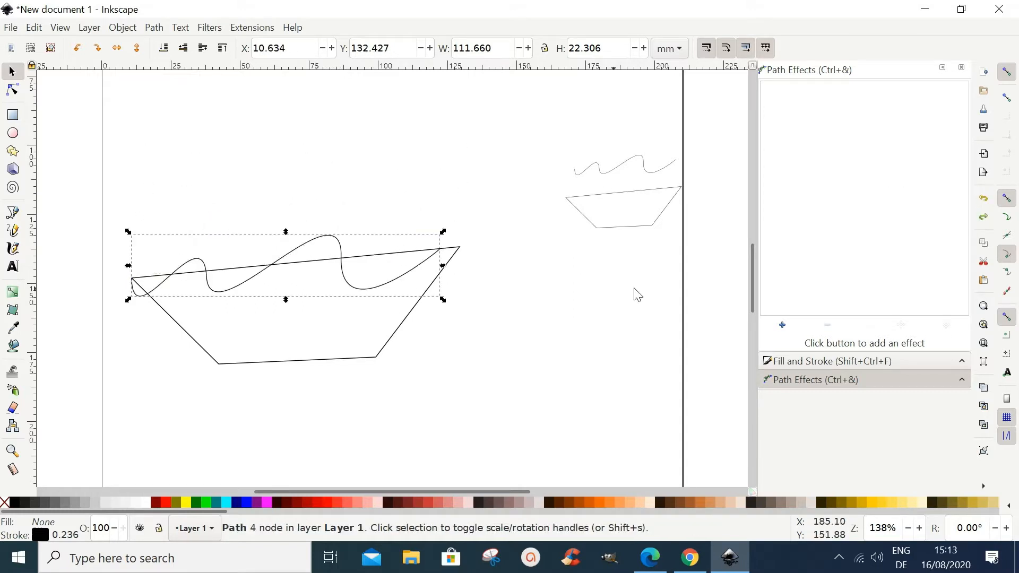
{"action": "left_click", "coordinate": [983, 199]}
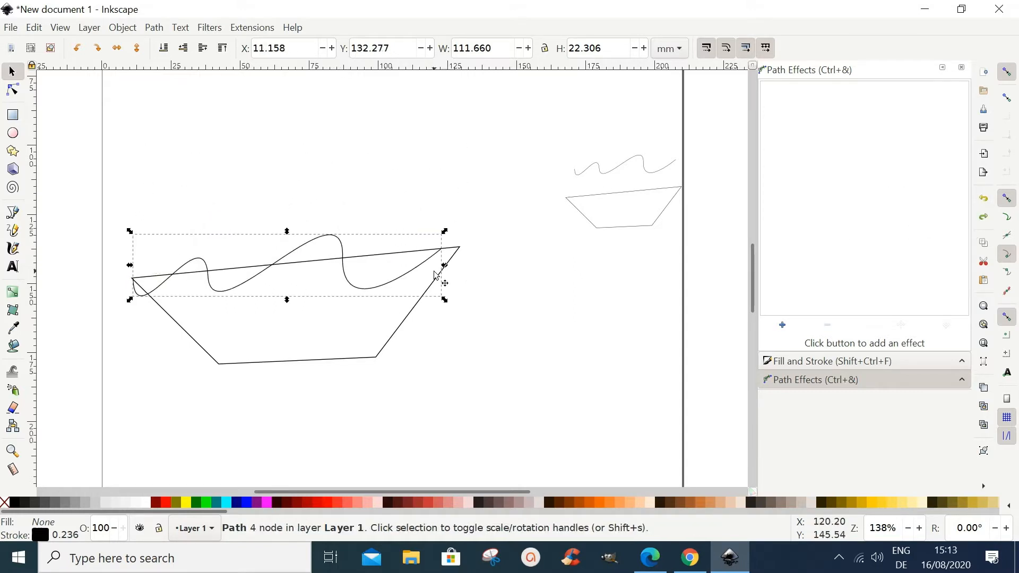
- Undo the large wave's scaling and move the wave up into the empty space above the four-sided shape
{"action": "left_click", "coordinate": [982, 199]}
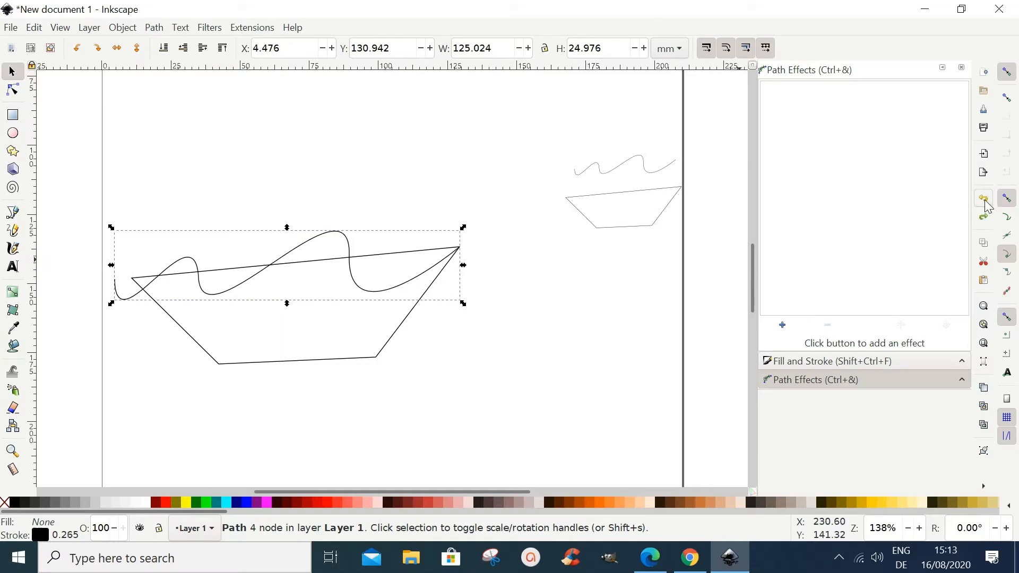
{"action": "left_click_drag", "start_coordinate": [346, 238], "coordinate": [361, 130]}
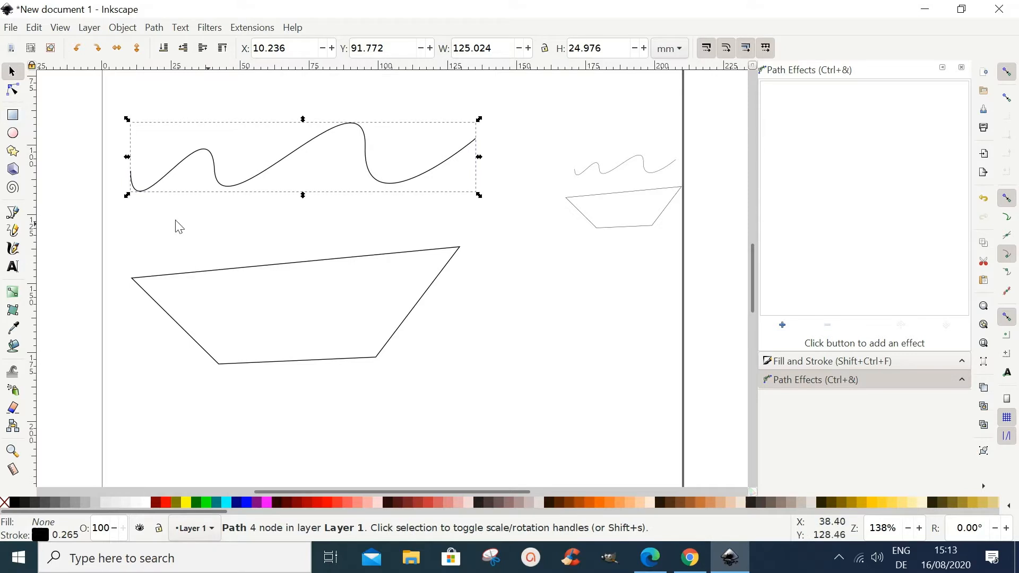
- Apply the Transform by 2 points path effect to the large wave
{"action": "left_click", "coordinate": [153, 28]}
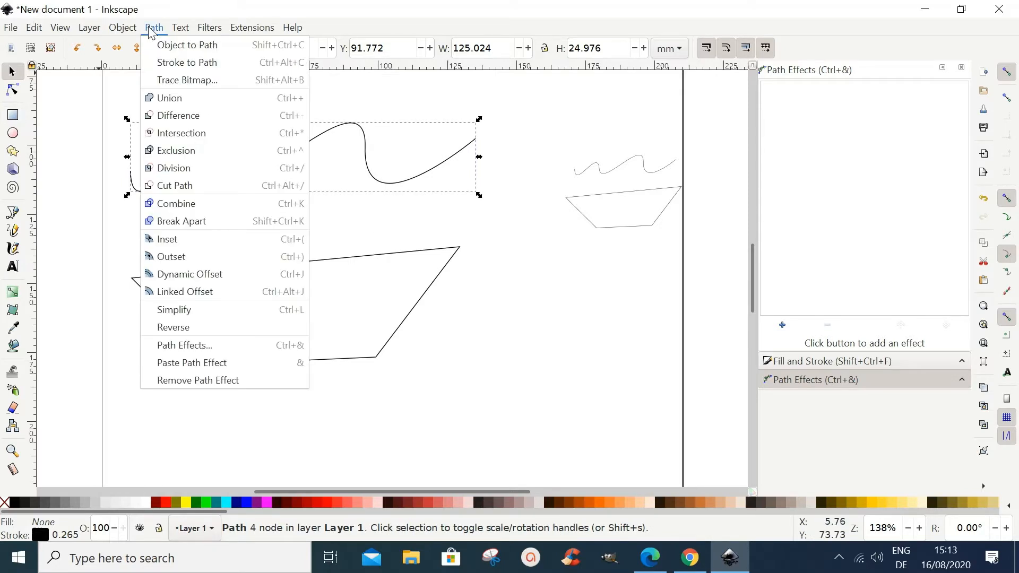
{"action": "left_click", "coordinate": [195, 364]}
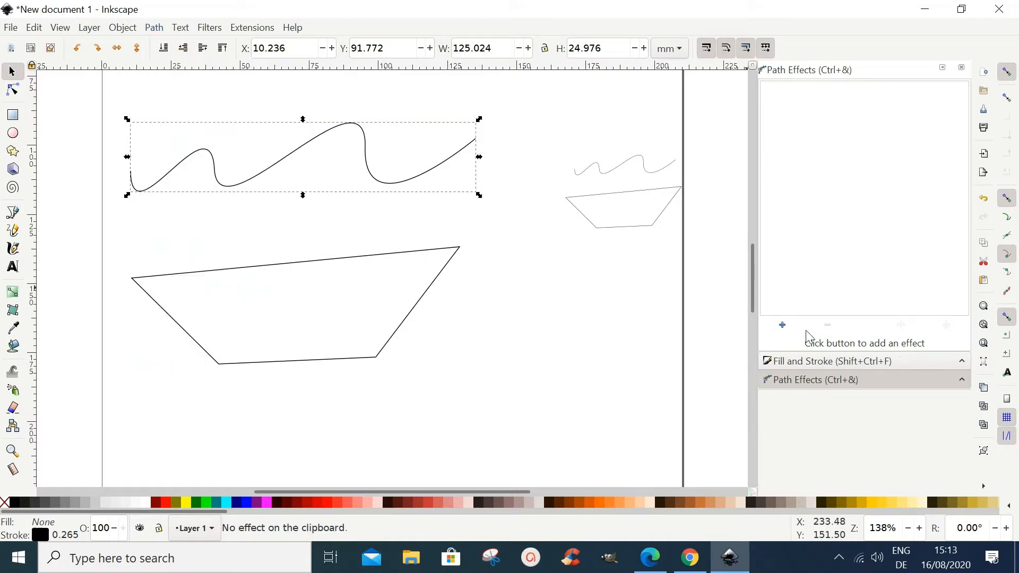
{"action": "left_click", "coordinate": [783, 326]}
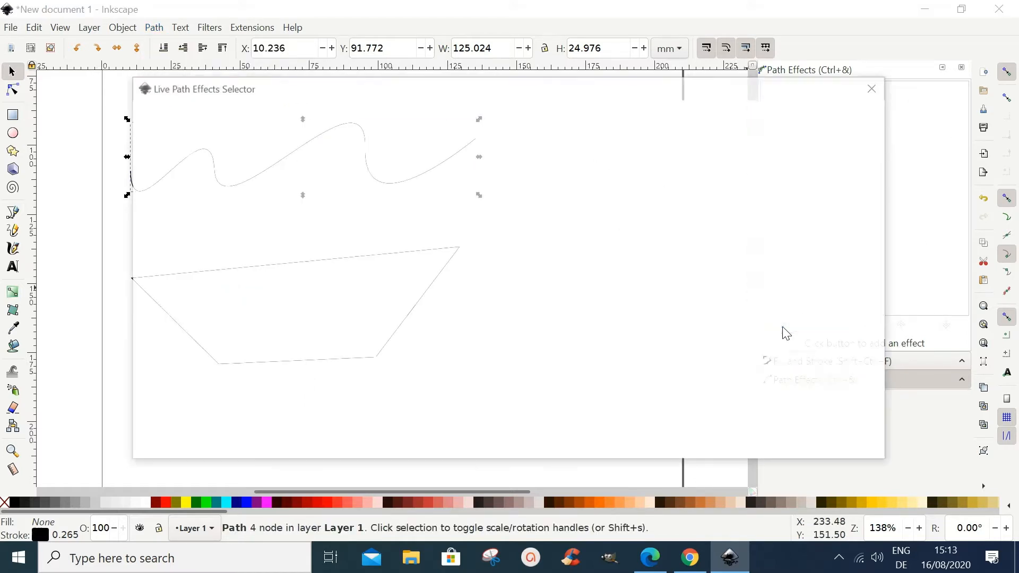
{"action": "scroll", "coordinate": [363, 409], "scroll_direction": "down", "scroll_amount": 3}
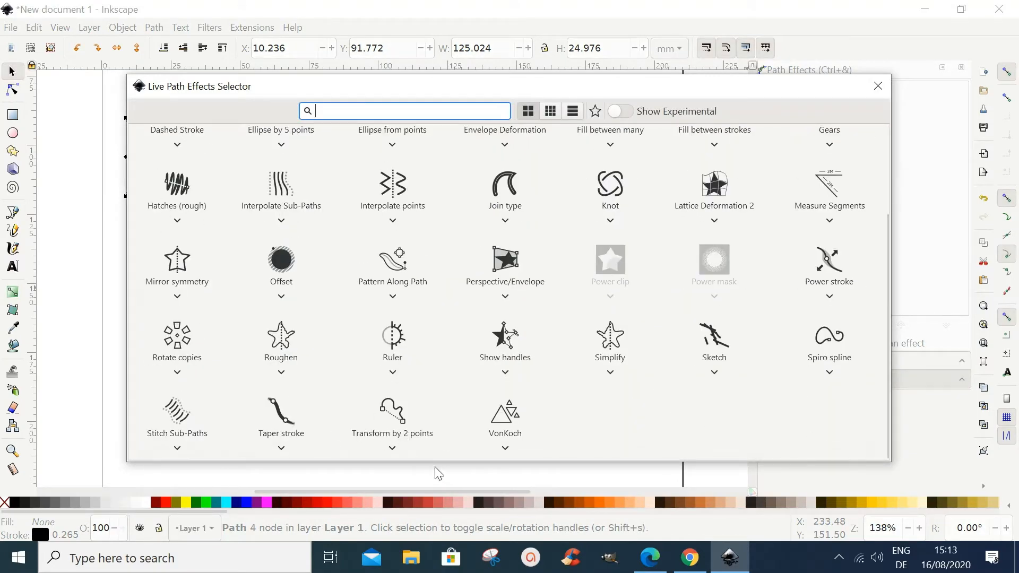
{"action": "key", "text": "Escape"}
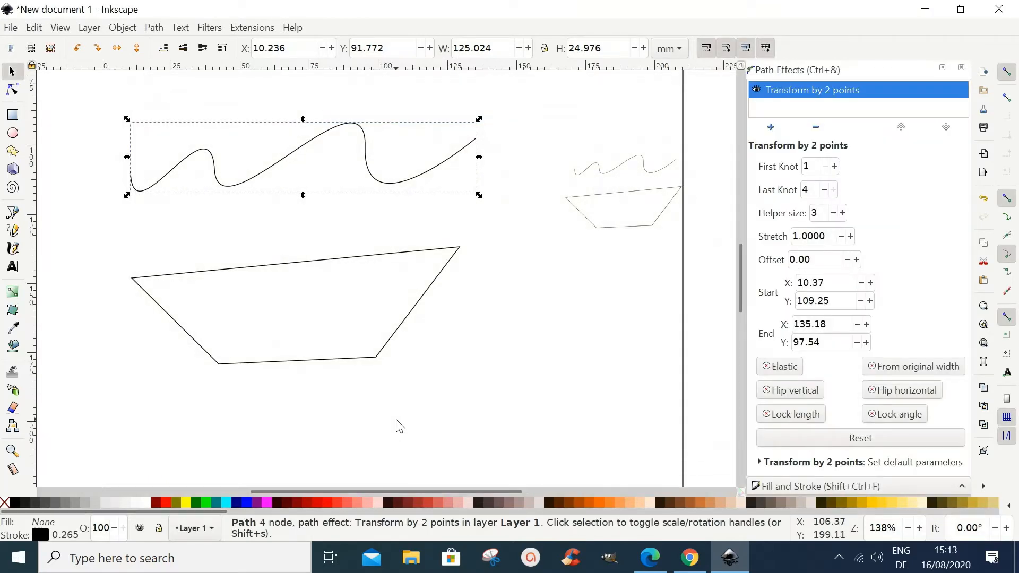
- Try snapping the wave effect's end and start points onto the four-sided shape's upper corners, and undo both moves
{"action": "left_click", "coordinate": [15, 96]}
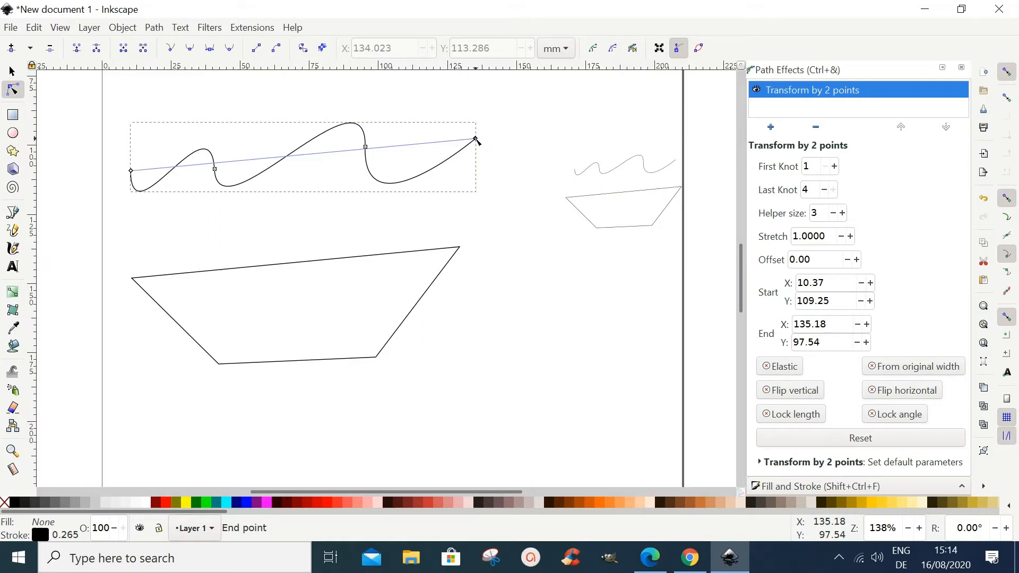
{"action": "left_click_drag", "start_coordinate": [476, 140], "coordinate": [460, 247]}
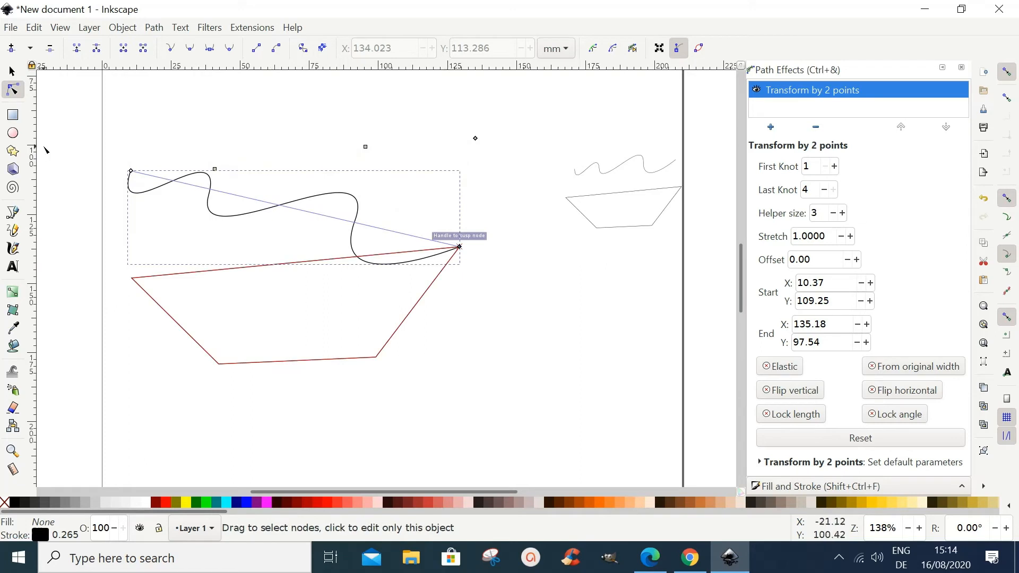
{"action": "left_click_drag", "start_coordinate": [130, 171], "coordinate": [132, 278]}
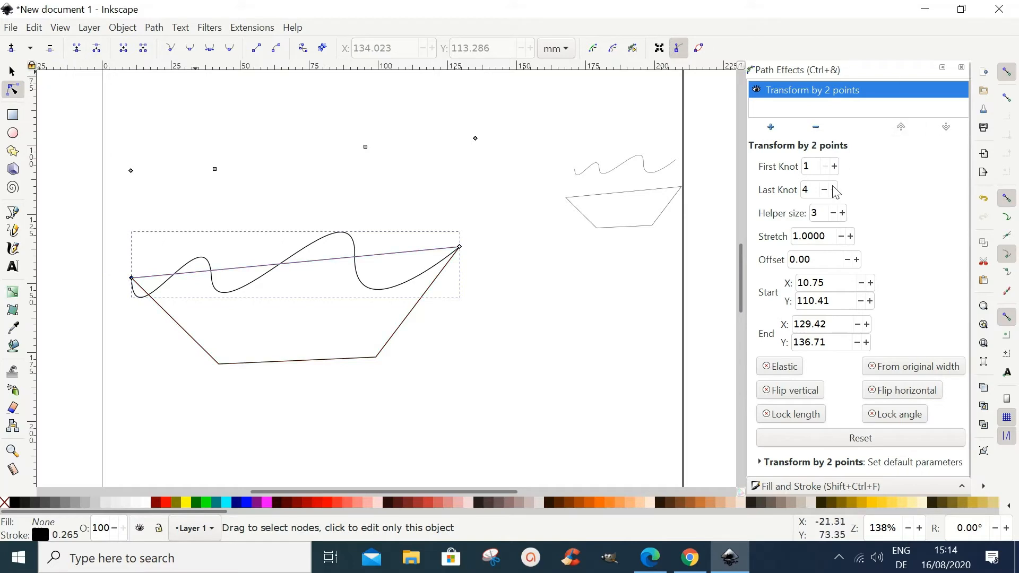
{"action": "left_click", "coordinate": [986, 199]}
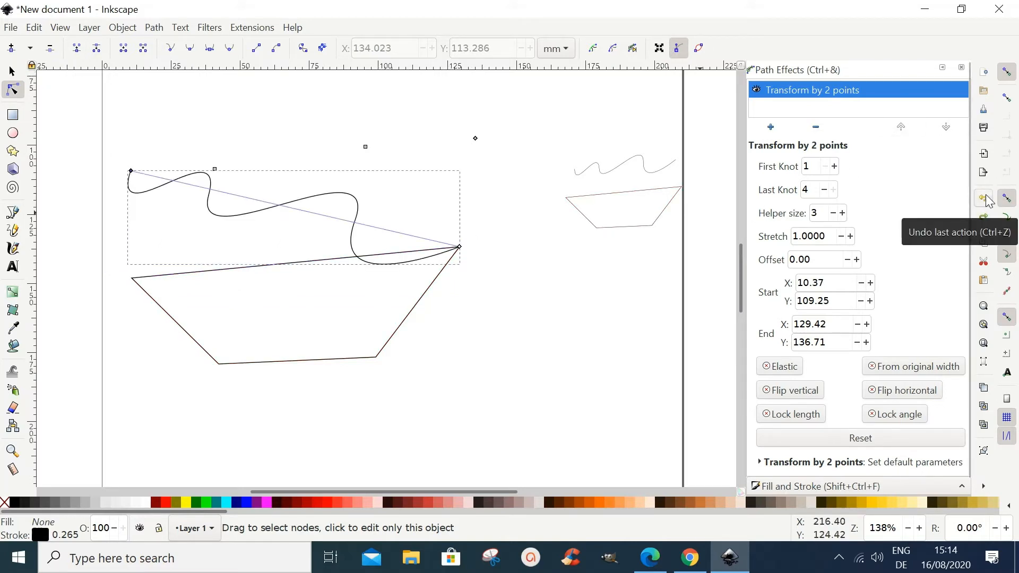
{"action": "left_click", "coordinate": [986, 199]}
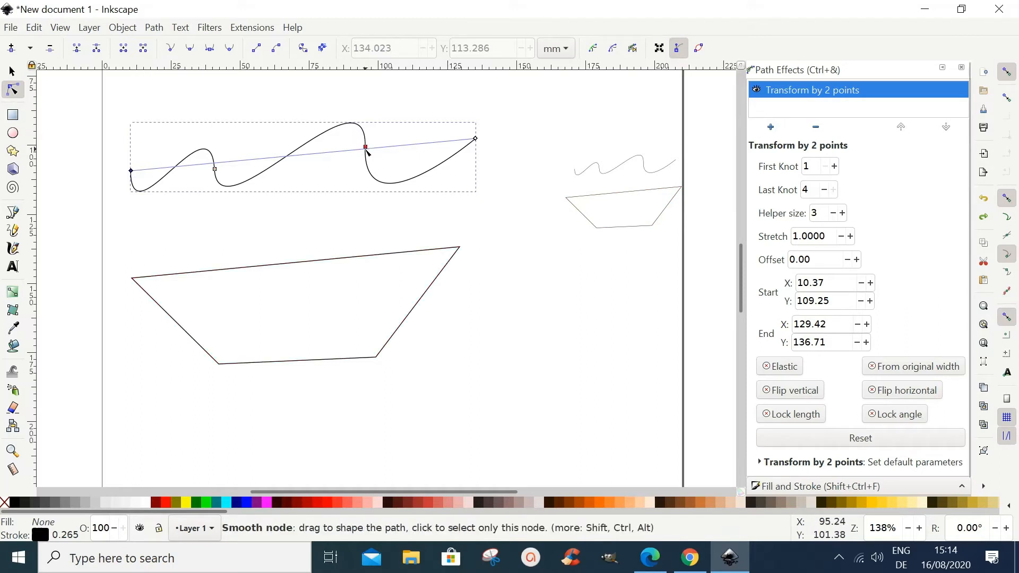
- Set the wave effect's First Knot to 2, try snapping its start and end points onto the shape's upper corners, and undo both moves
{"action": "left_click", "coordinate": [834, 167]}
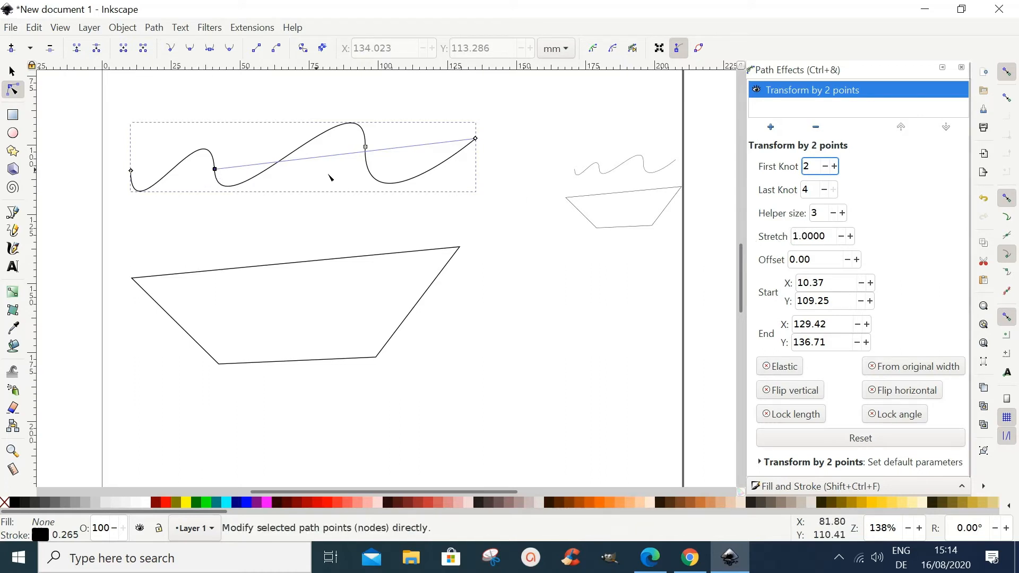
{"action": "mouse_move", "coordinate": [215, 169]}
{"action": "left_mouse_down"}
{"action": "mouse_move", "coordinate": [177, 246]}
{"action": "mouse_move", "coordinate": [136, 268]}
{"action": "mouse_move", "coordinate": [139, 285]}
{"action": "mouse_move", "coordinate": [132, 278]}
{"action": "left_mouse_up"}
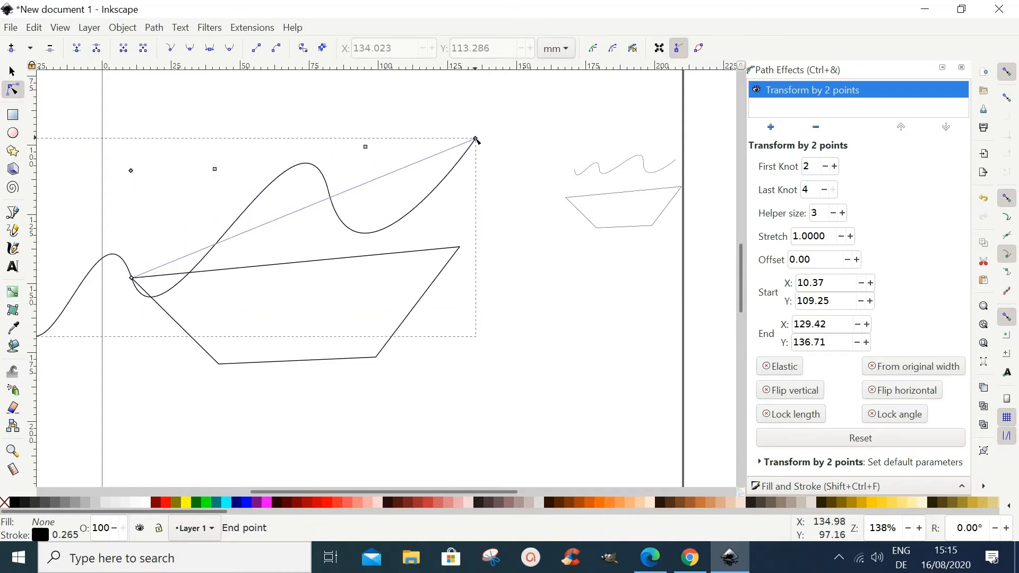
{"action": "left_click_drag", "start_coordinate": [475, 139], "coordinate": [459, 250]}
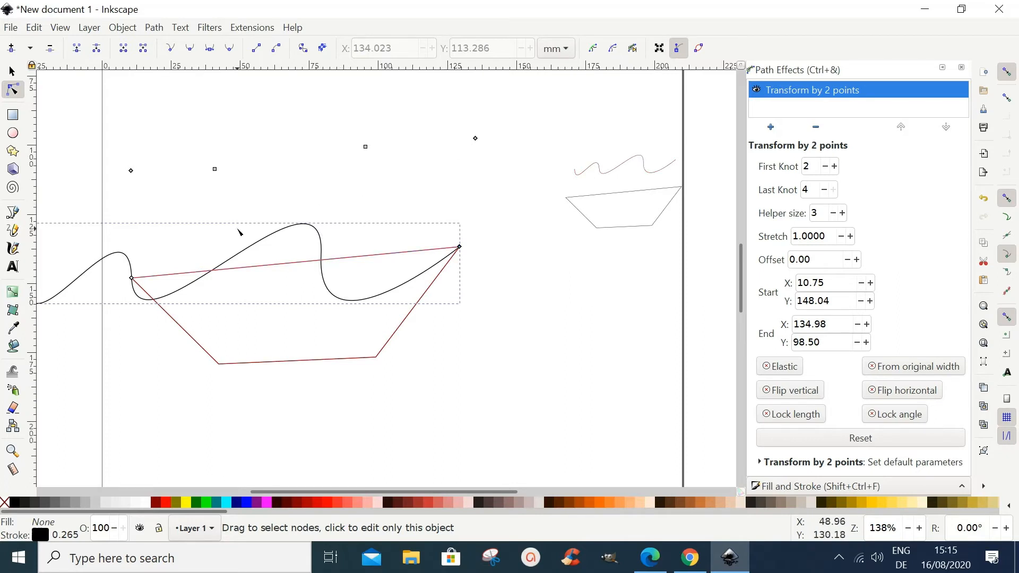
{"action": "left_click", "coordinate": [983, 198]}
{"action": "left_click", "coordinate": [983, 198]}
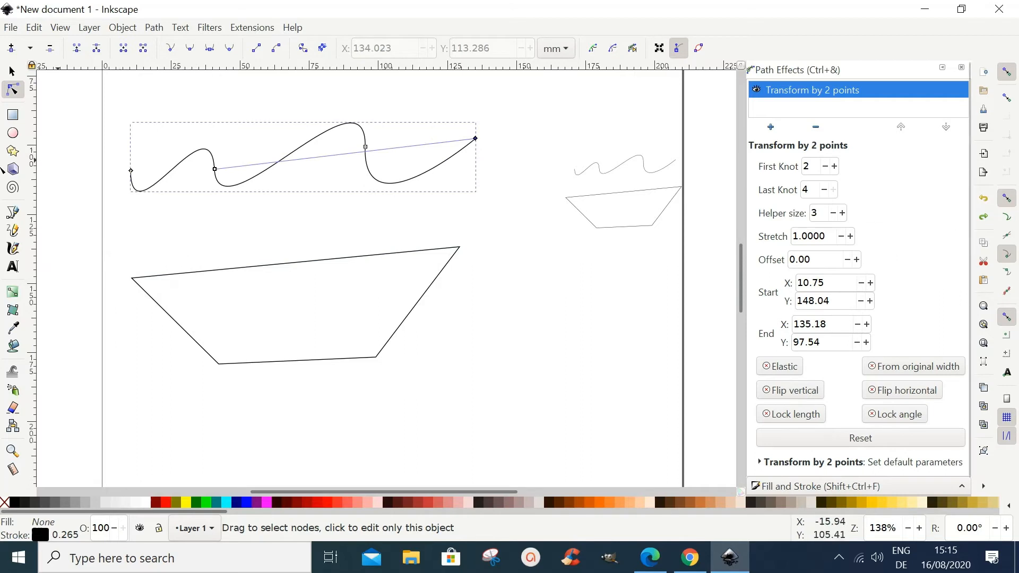
- Add the text "My Boat" in the empty space to the lower right of the large four-sided shape
{"action": "left_click", "coordinate": [13, 266]}
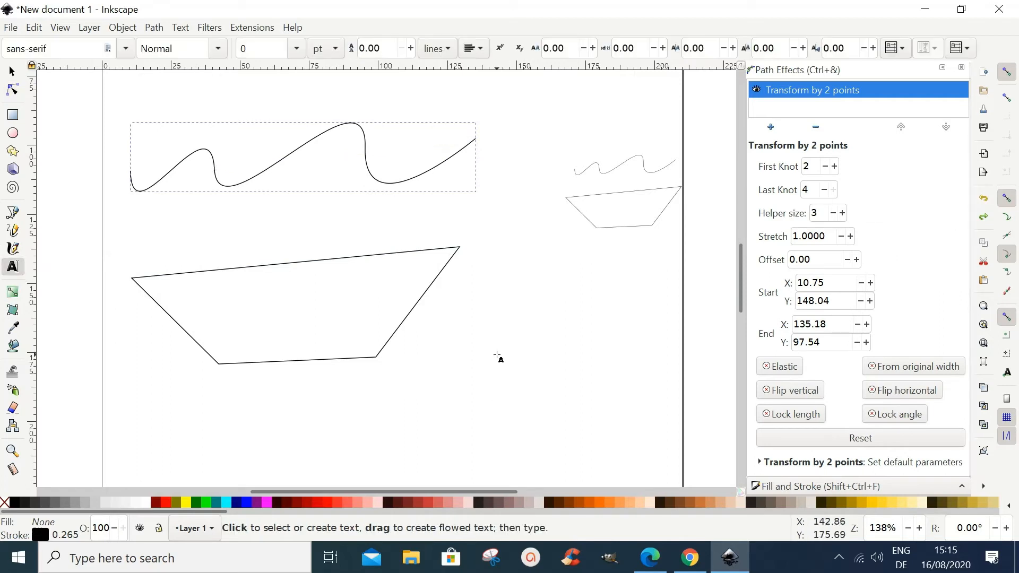
{"action": "left_click", "coordinate": [497, 354]}
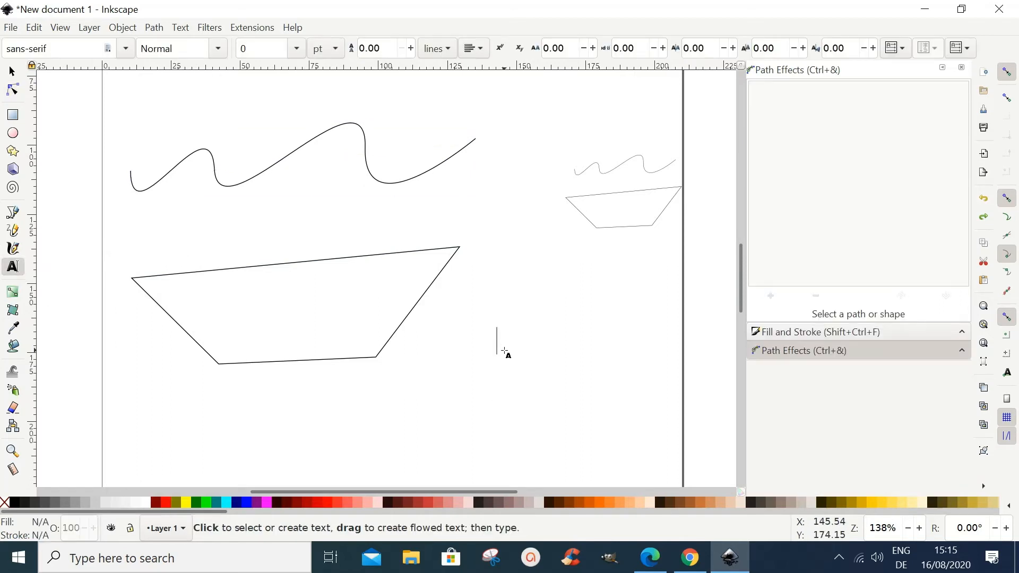
{"action": "type", "text": "My "}
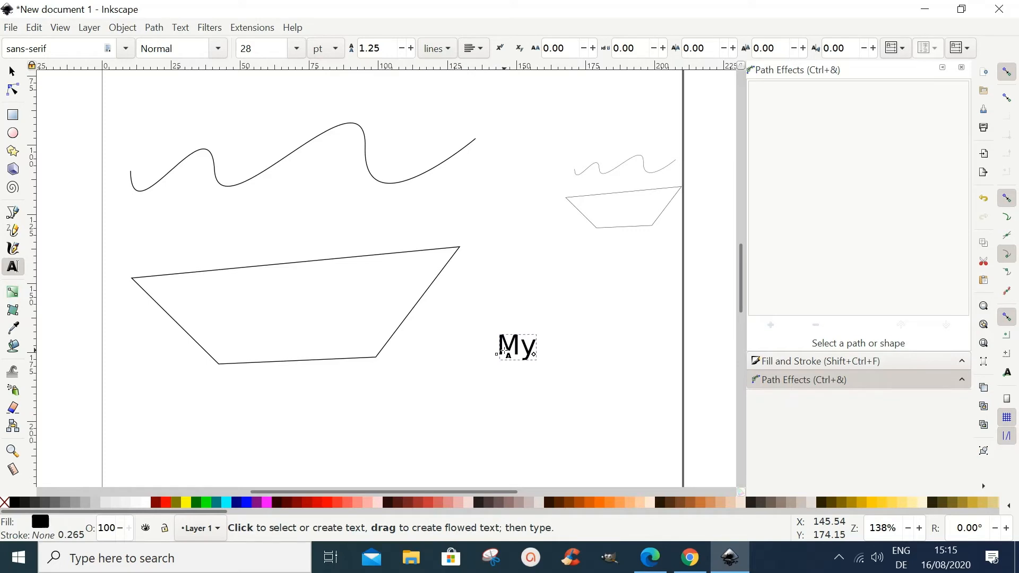
{"action": "type", "text": "Boat"}
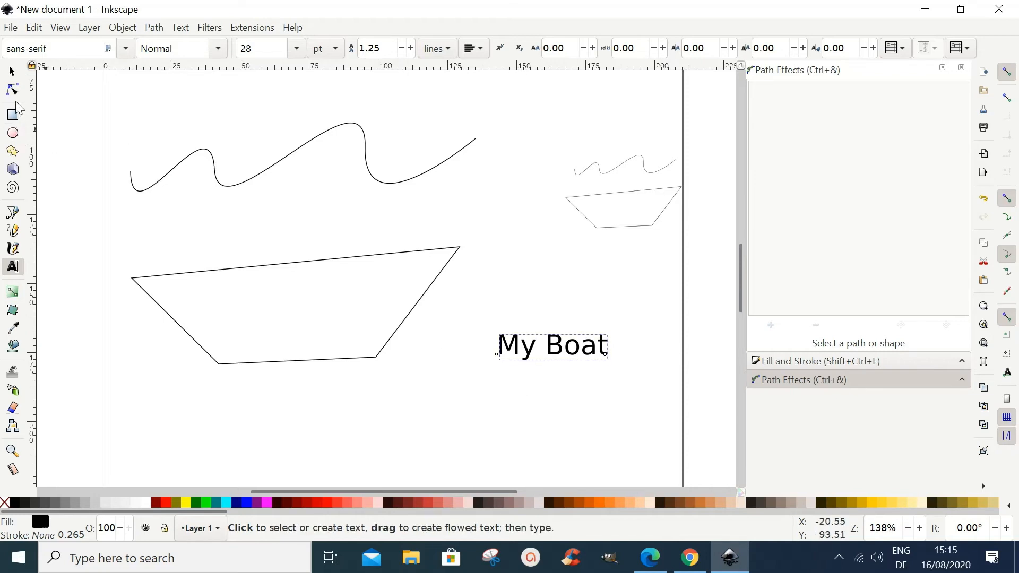
- Convert the "My Boat" text to paths and apply the Transform by 2 points path effect to it
{"action": "left_click", "coordinate": [12, 72]}
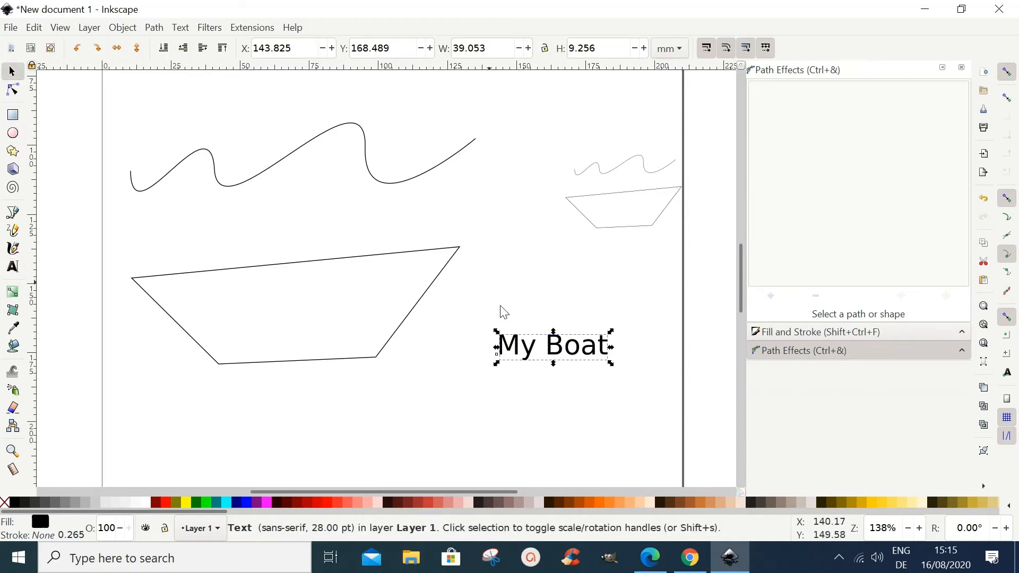
{"action": "left_click", "coordinate": [154, 28]}
{"action": "left_click", "coordinate": [163, 47]}
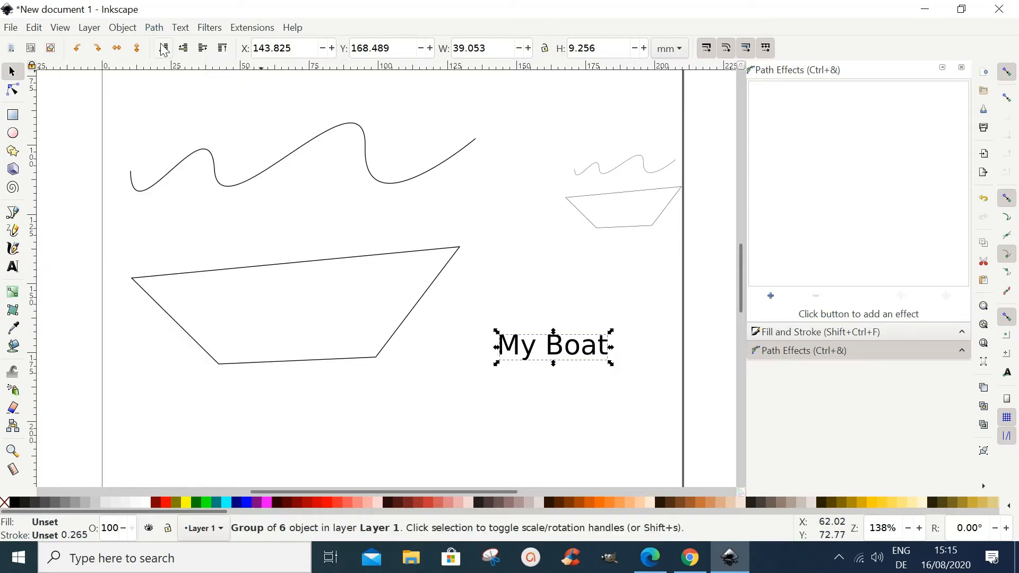
{"action": "left_click", "coordinate": [771, 296]}
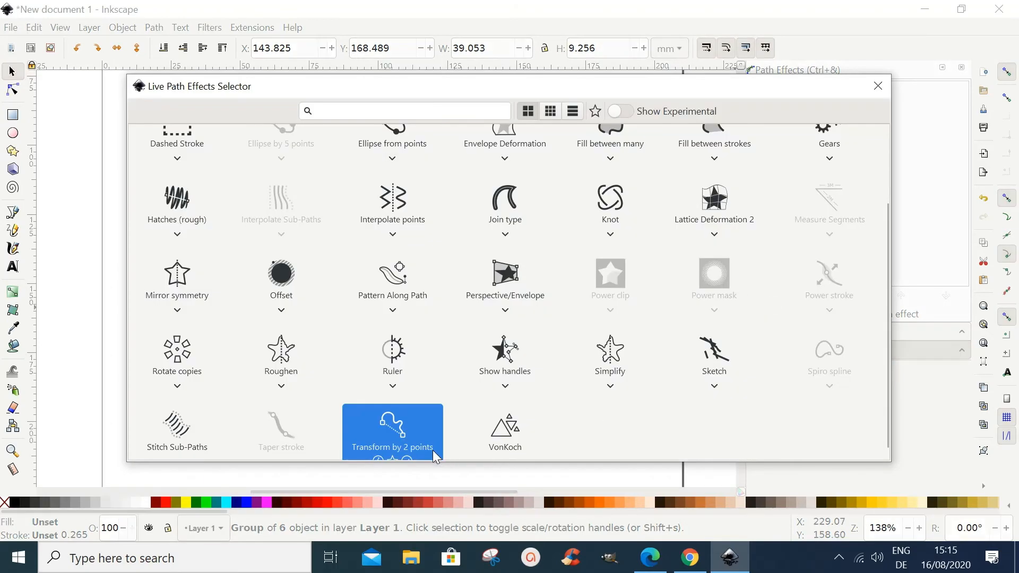
{"action": "left_click", "coordinate": [419, 451]}
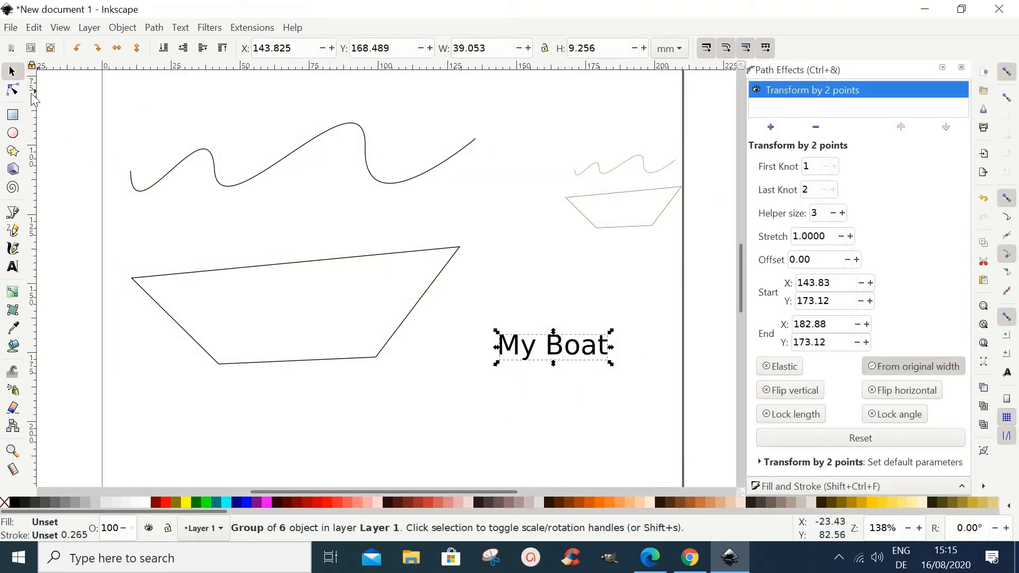
- Snap the "My Boat" effect's start point to the four-sided shape's upper-left corner and its end point to the upper-right corner
{"action": "left_click", "coordinate": [13, 90]}
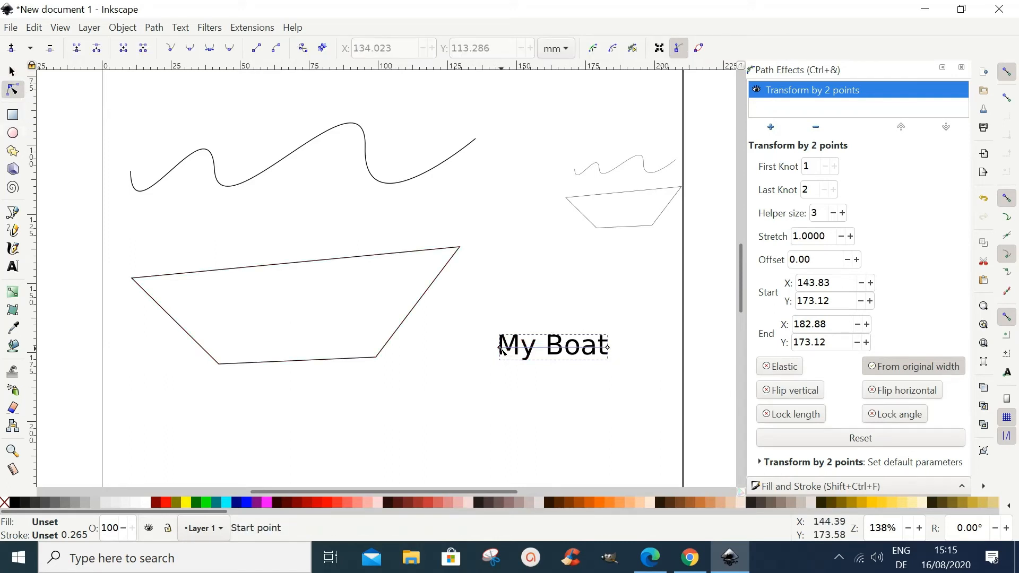
{"action": "left_click_drag", "start_coordinate": [501, 348], "coordinate": [132, 278]}
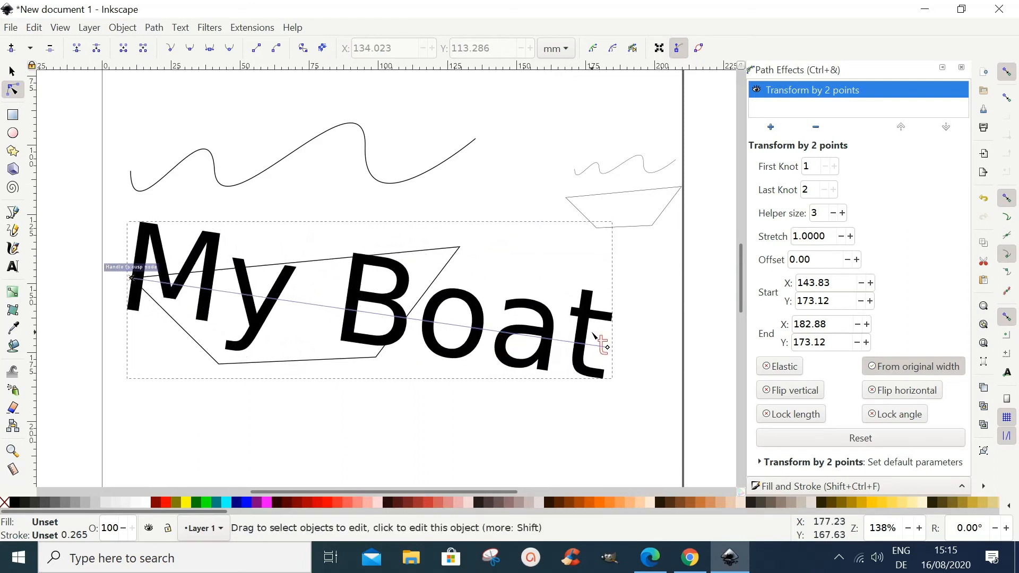
{"action": "left_click_drag", "start_coordinate": [607, 346], "coordinate": [460, 246]}
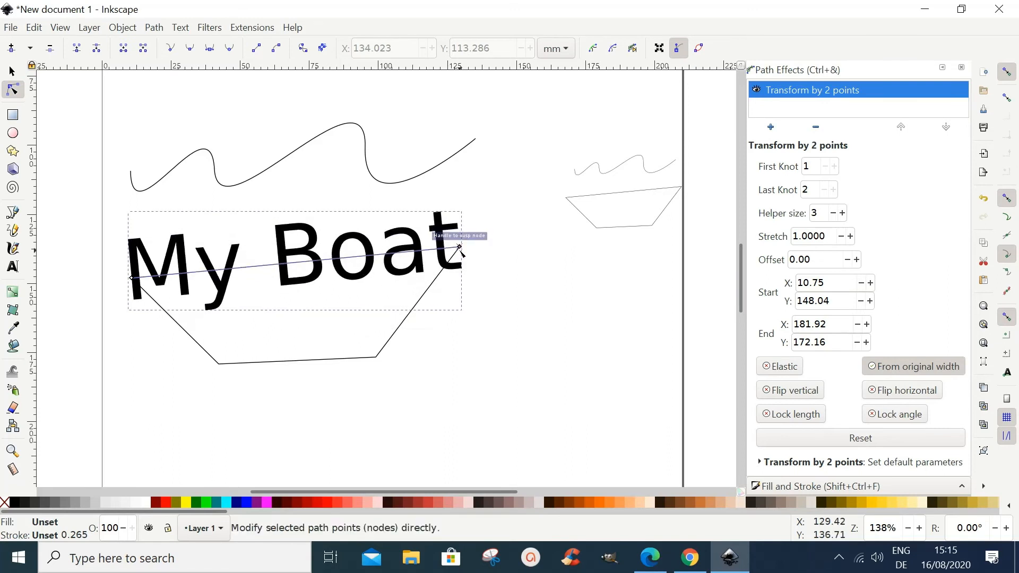
{"action": "left_click", "coordinate": [483, 346]}
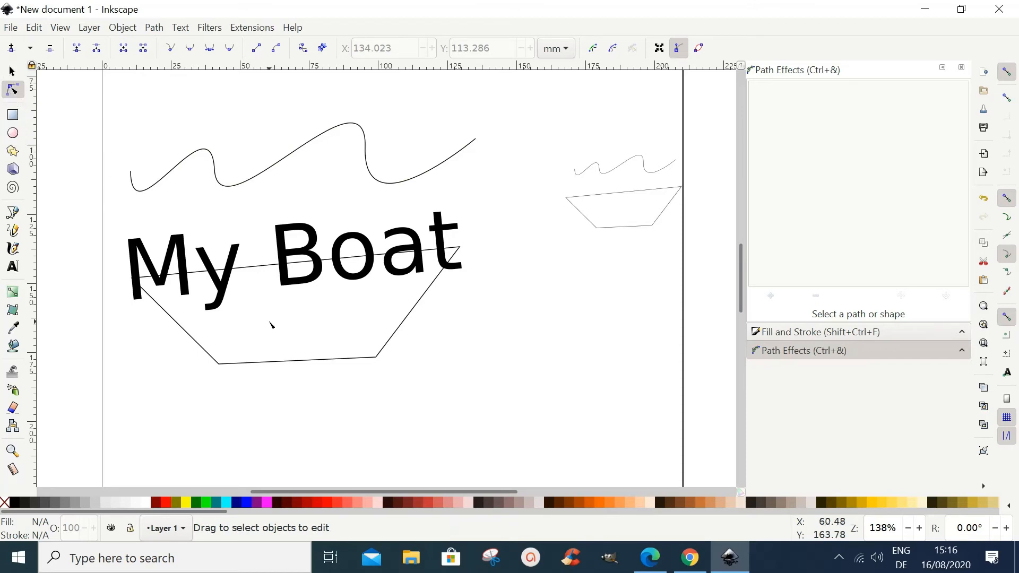
- Turn on the Elastic option for the "My Boat" group's Transform by 2 points effect
{"action": "left_click", "coordinate": [12, 70]}
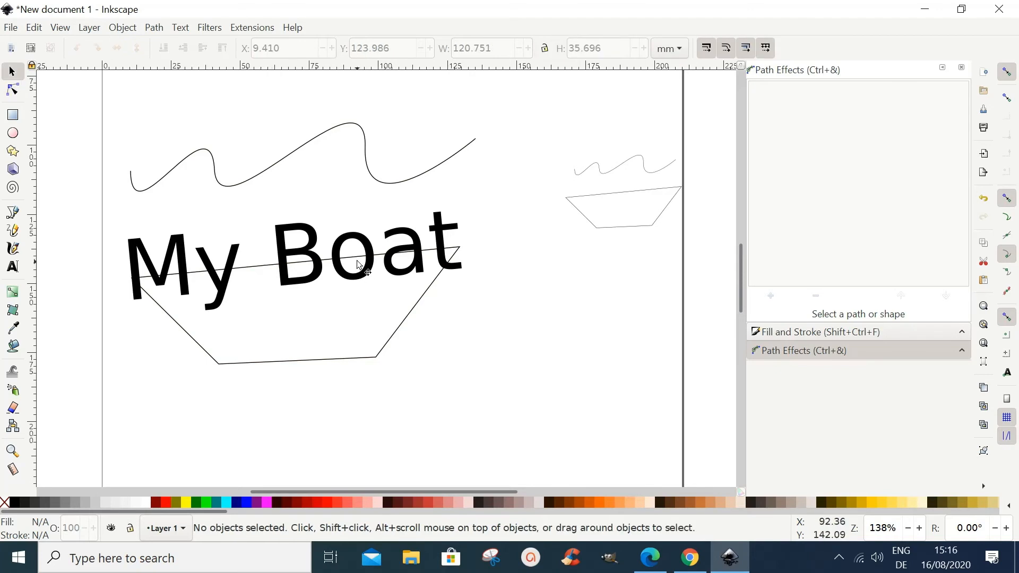
{"action": "left_click", "coordinate": [374, 260]}
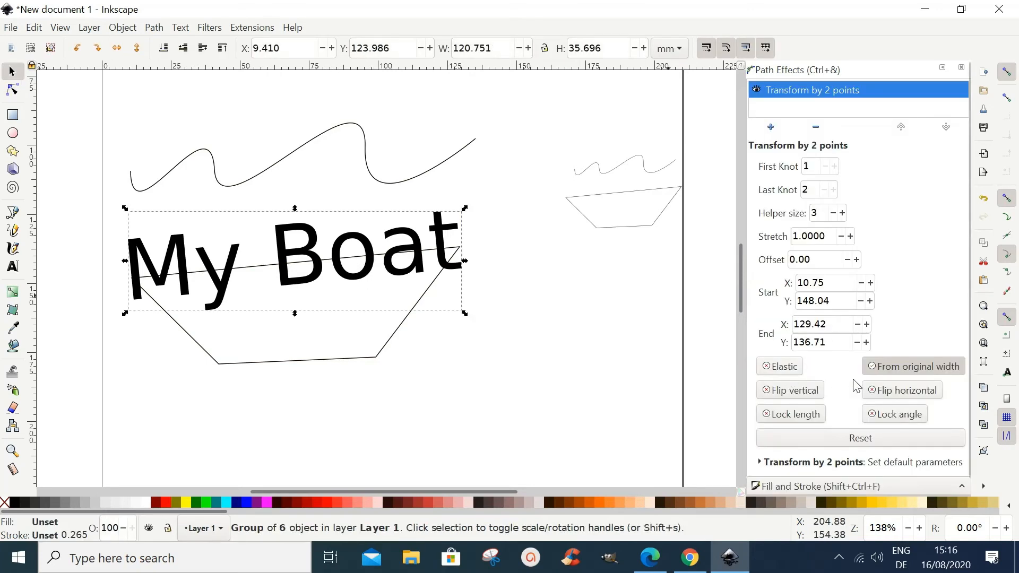
{"action": "left_click", "coordinate": [769, 370]}
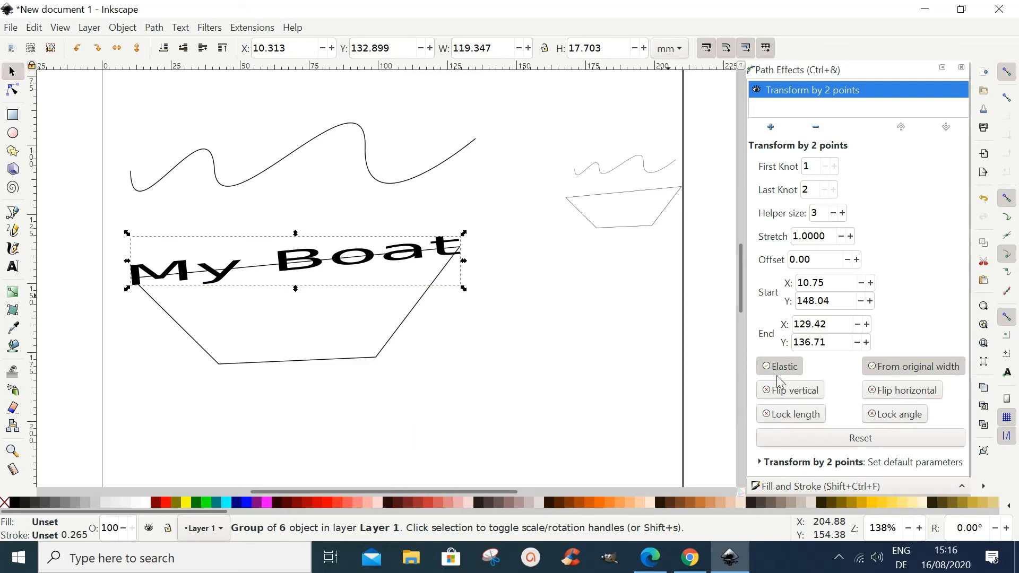
- Try moving the "My Boat" effect's end point, snap it back to the shape's upper-right corner, and turn off Elastic
{"action": "left_click", "coordinate": [12, 89]}
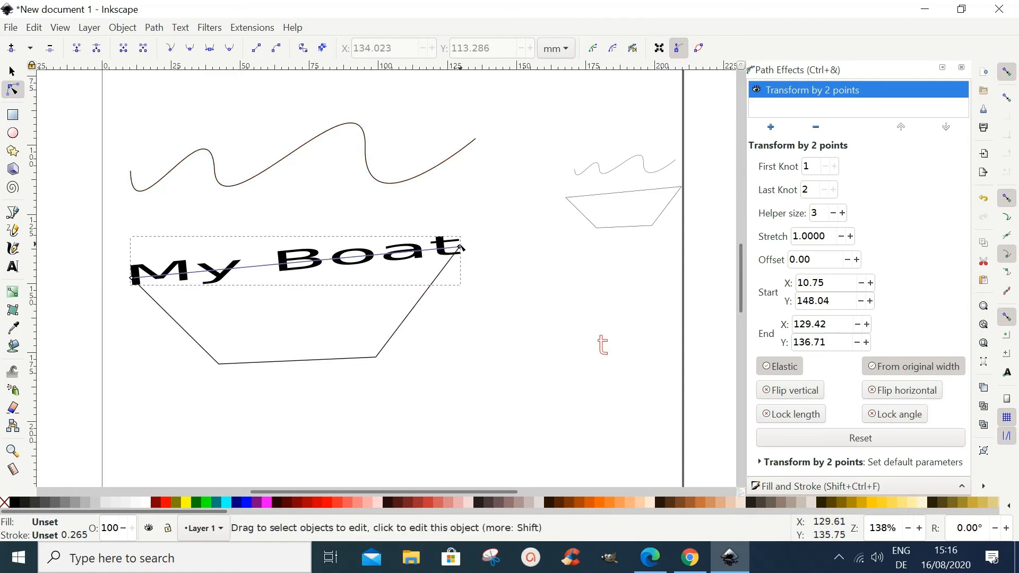
{"action": "mouse_move", "coordinate": [460, 247]}
{"action": "left_mouse_down"}
{"action": "mouse_move", "coordinate": [449, 258]}
{"action": "mouse_move", "coordinate": [285, 282]}
{"action": "mouse_move", "coordinate": [449, 266]}
{"action": "mouse_move", "coordinate": [459, 248]}
{"action": "mouse_move", "coordinate": [271, 293]}
{"action": "mouse_move", "coordinate": [456, 247]}
{"action": "left_mouse_up"}
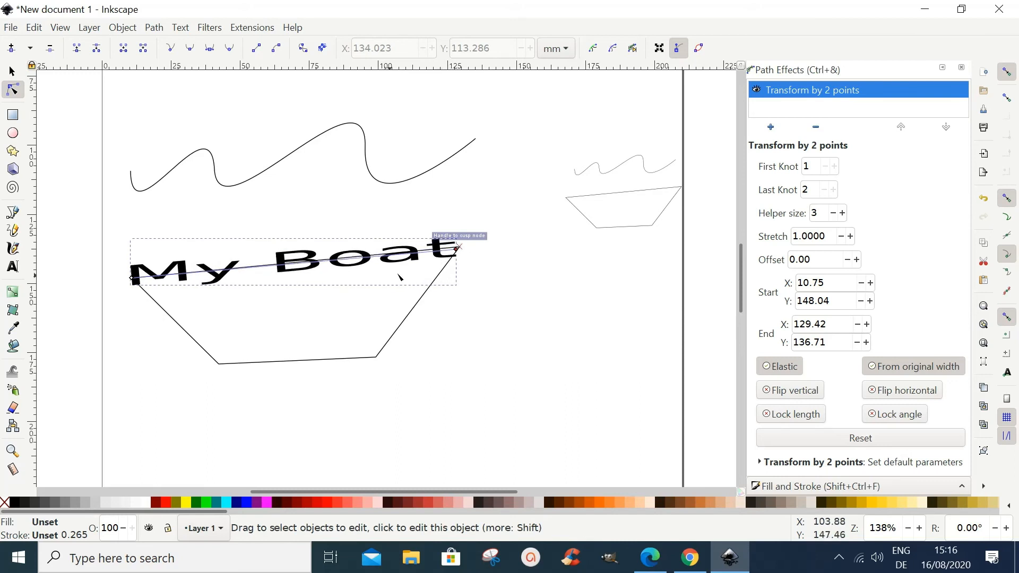
{"action": "left_click_drag", "start_coordinate": [399, 276], "coordinate": [459, 246]}
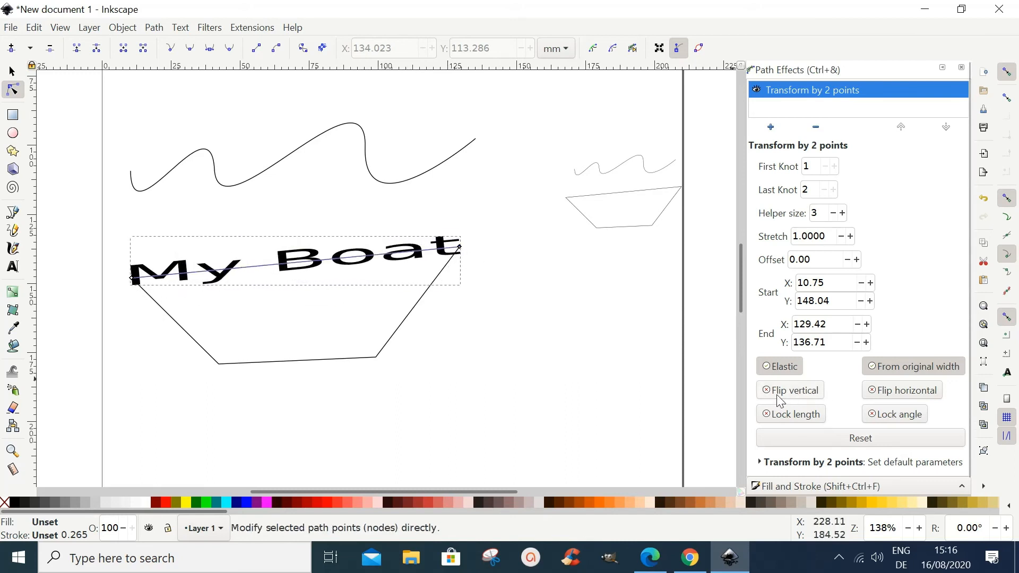
{"action": "left_click", "coordinate": [771, 366]}
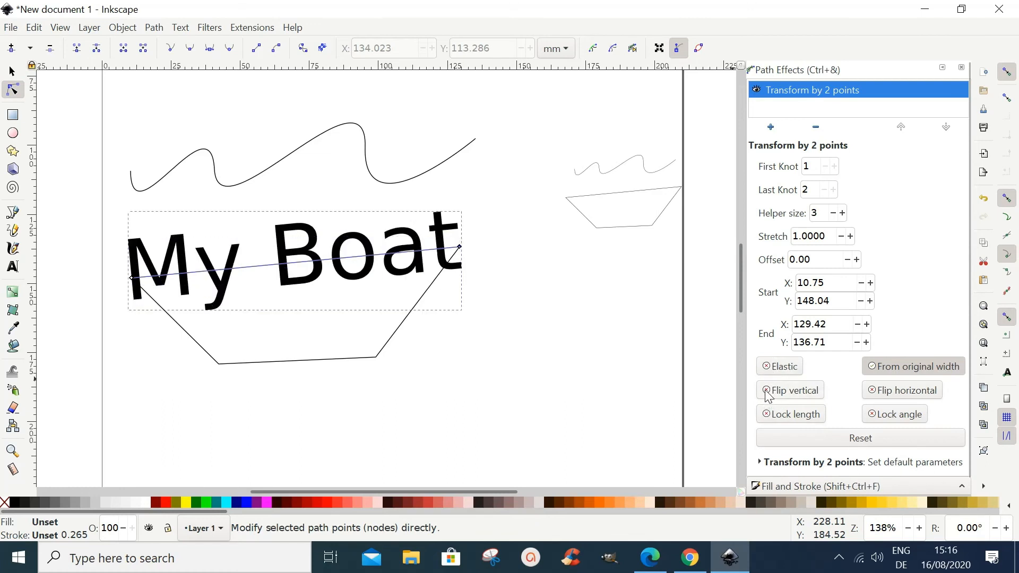
- Try Flip vertical and Flip horizontal one at a time on the "My Boat" effect, turning each off again
{"action": "left_click", "coordinate": [766, 391]}
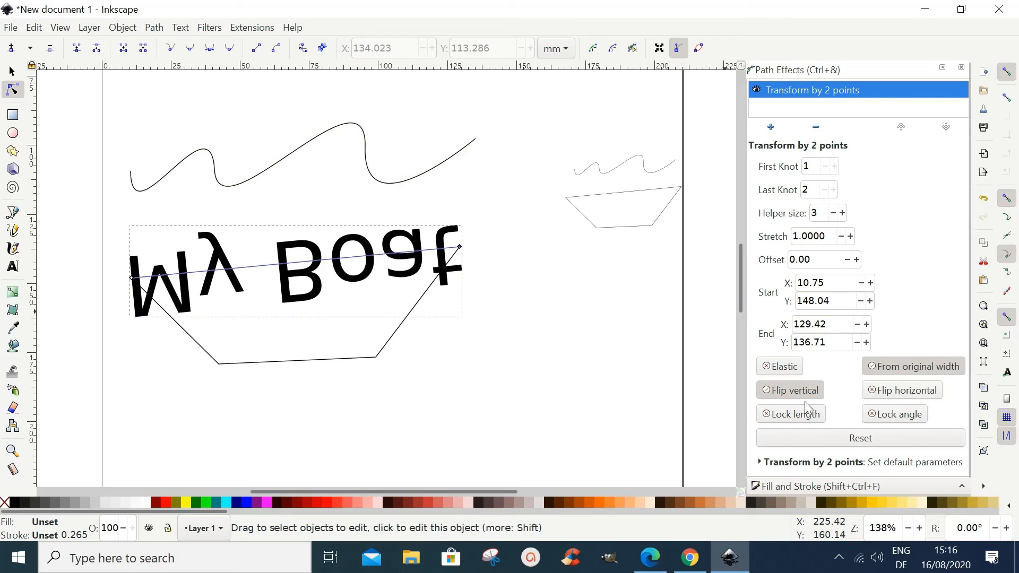
{"action": "left_click", "coordinate": [767, 392]}
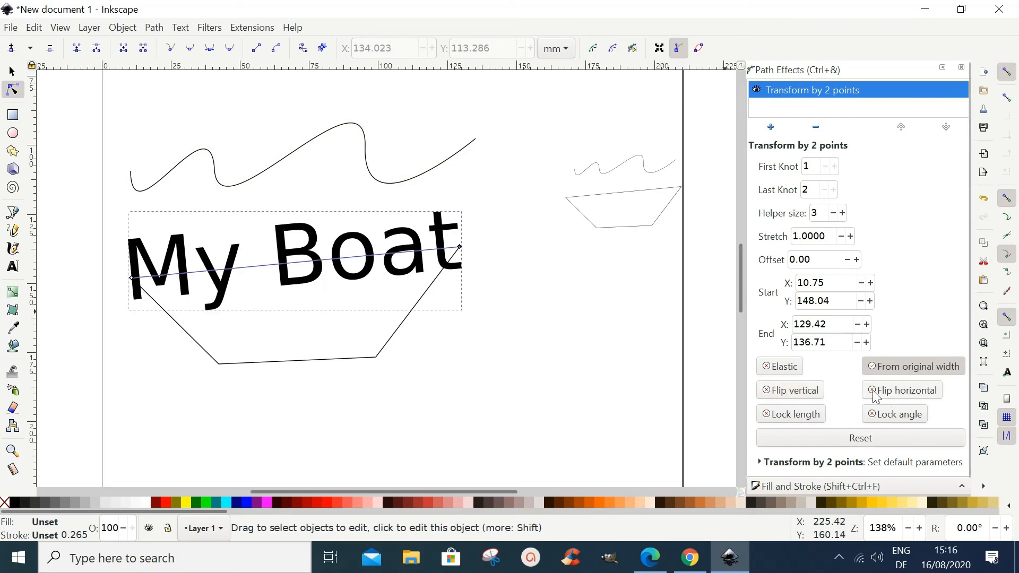
{"action": "left_click", "coordinate": [871, 392]}
{"action": "left_click", "coordinate": [870, 392]}
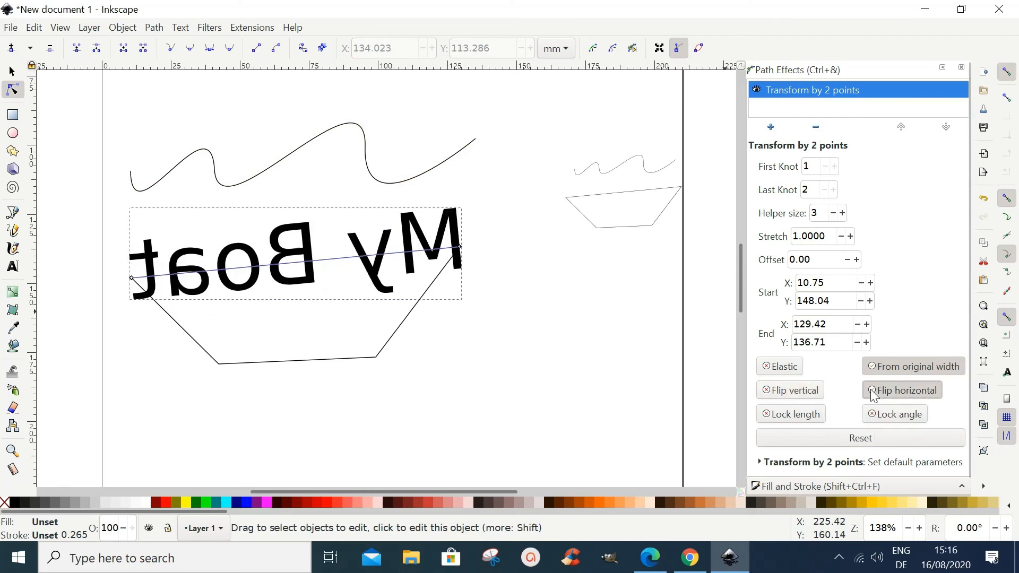
- Try Lock length while moving the "My Boat" effect's start point to about X 26.11, Y 128.65, and turn the option off
{"action": "left_click", "coordinate": [768, 418]}
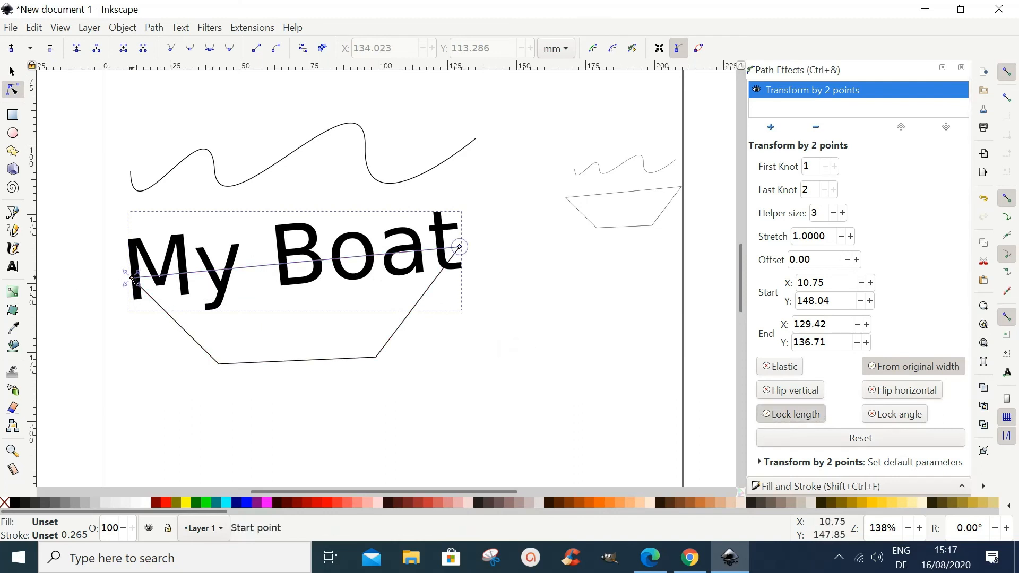
{"action": "left_click_drag", "start_coordinate": [132, 277], "coordinate": [175, 224]}
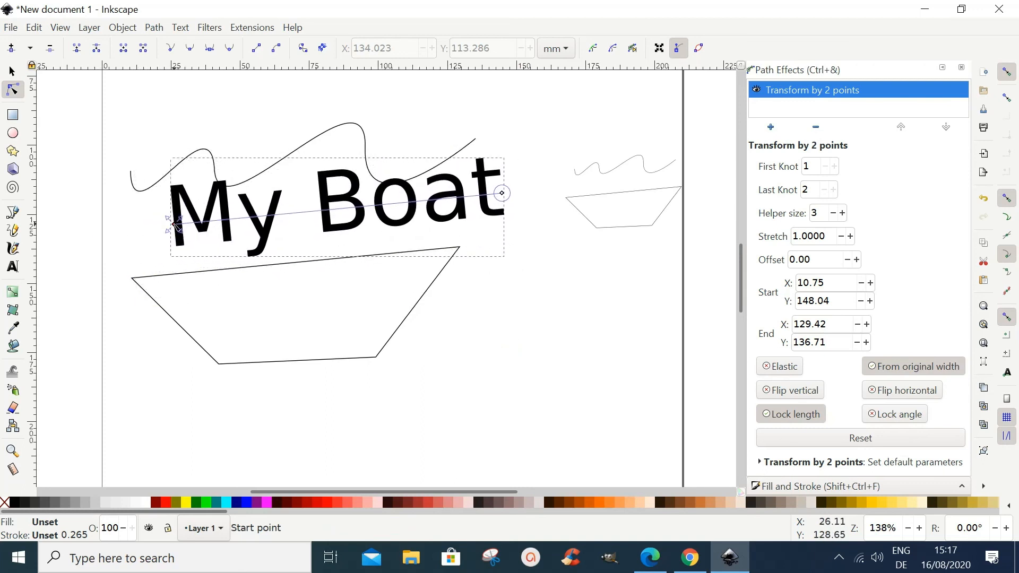
{"action": "left_click", "coordinate": [767, 419]}
- Turn on Lock angle and move the "My Boat" effect's start point to about X 34.95, Y 144.97 on the shape's upper edge
{"action": "left_click", "coordinate": [878, 416]}
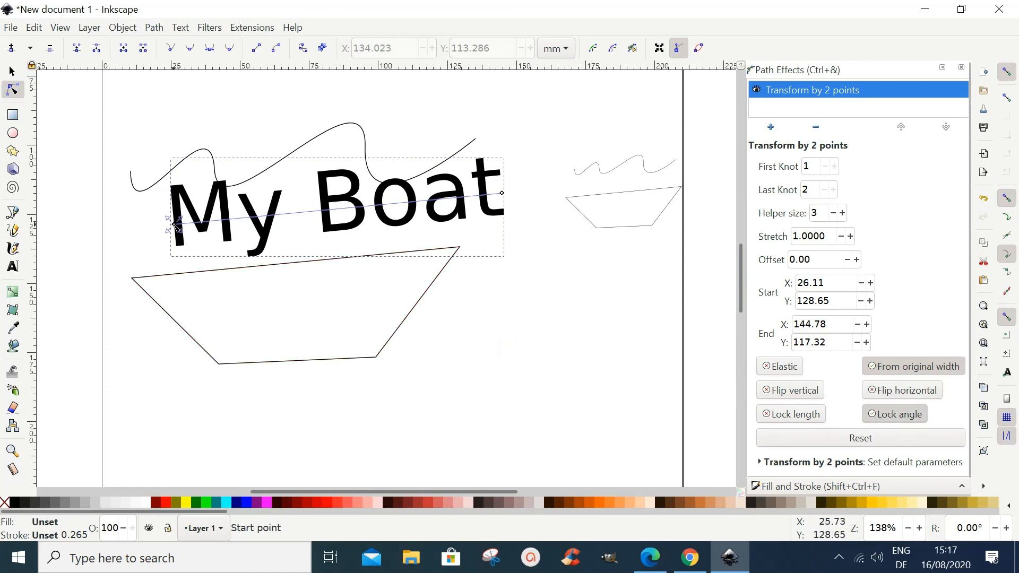
{"action": "left_click_drag", "start_coordinate": [174, 226], "coordinate": [197, 270]}
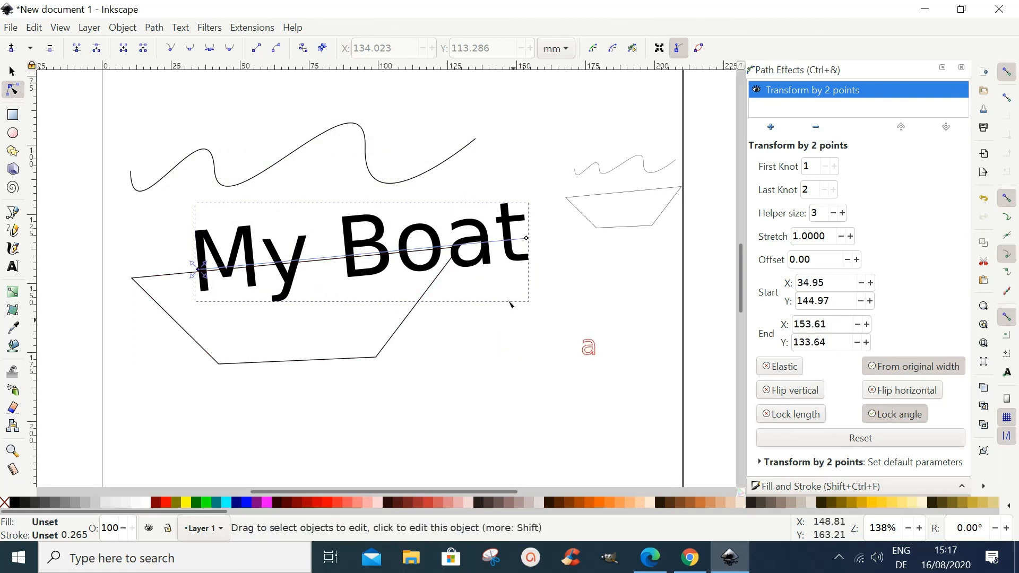